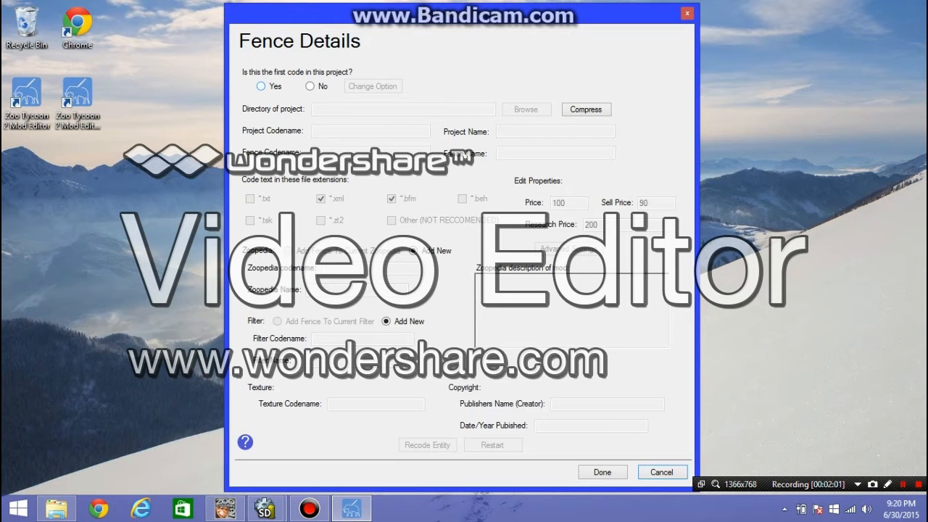
Mark this fence as the first code in the project.
left_click(78, 103)
left_click(149, 108)
left_click(262, 86)
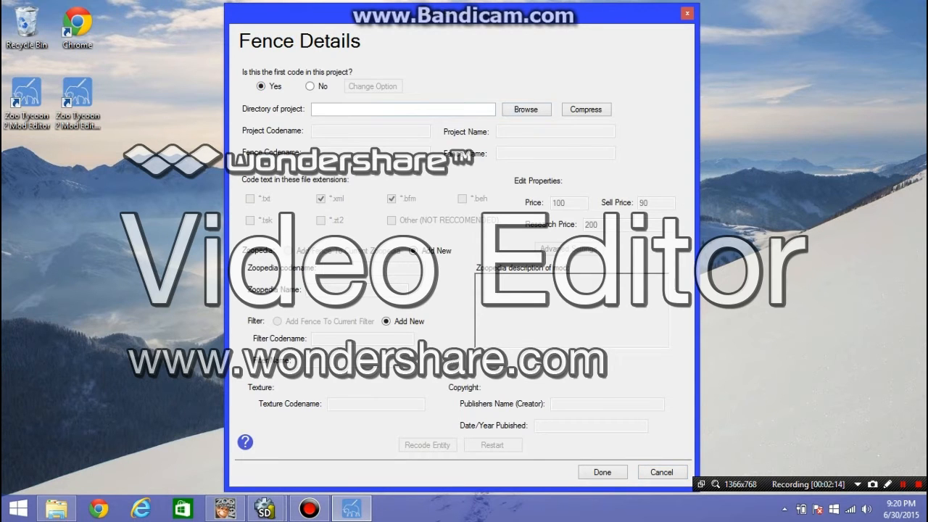
Browse for the project directory and select the Packs folder inside ZT2Projects in the Documents library.
left_click(525, 109)
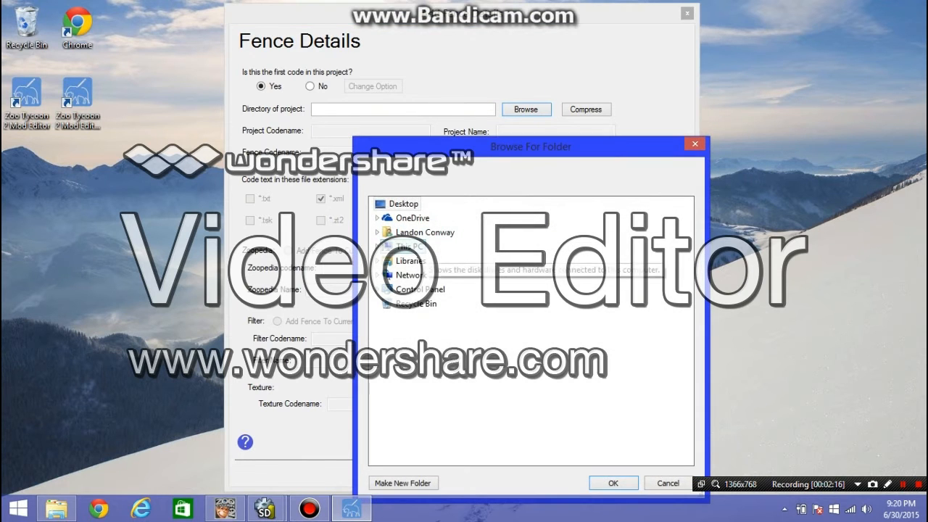
left_click(411, 261)
left_click(420, 275)
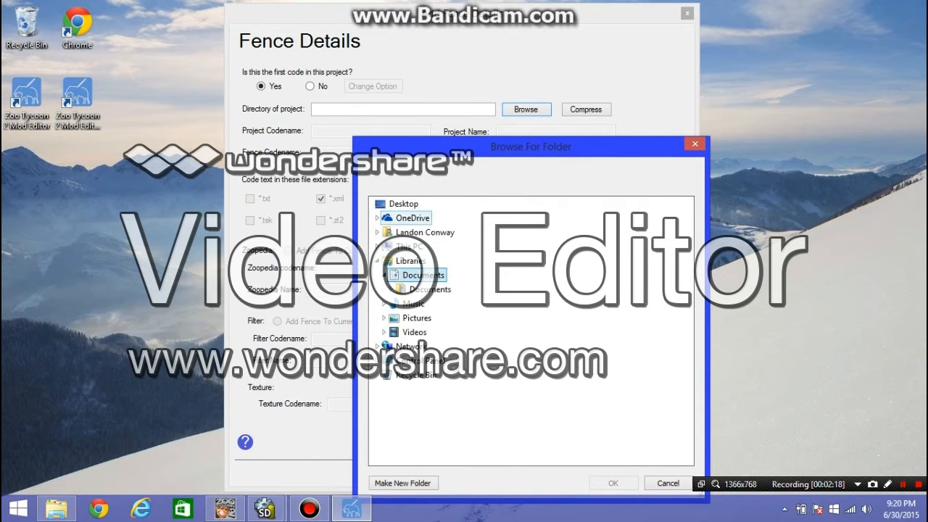
left_click(429, 290)
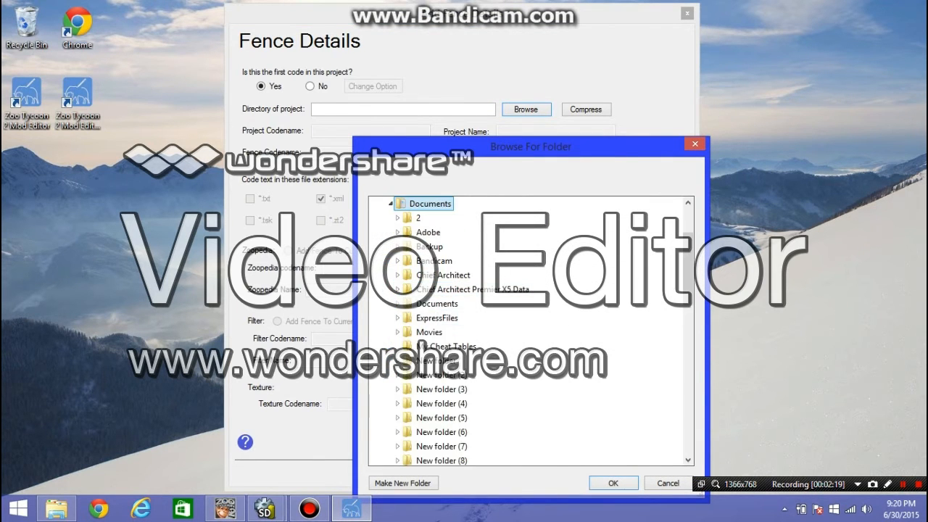
scroll(453, 406, "down", 10)
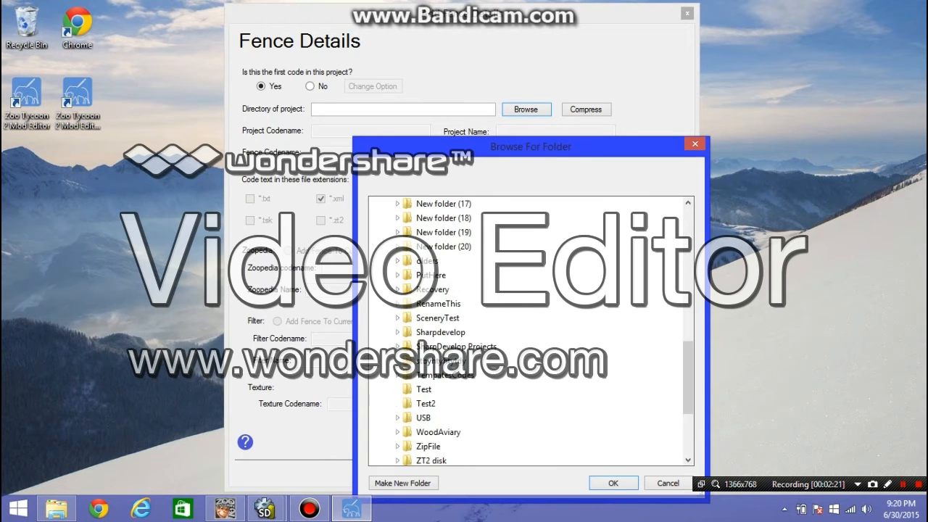
scroll(453, 397, "down", 3)
left_click(446, 362)
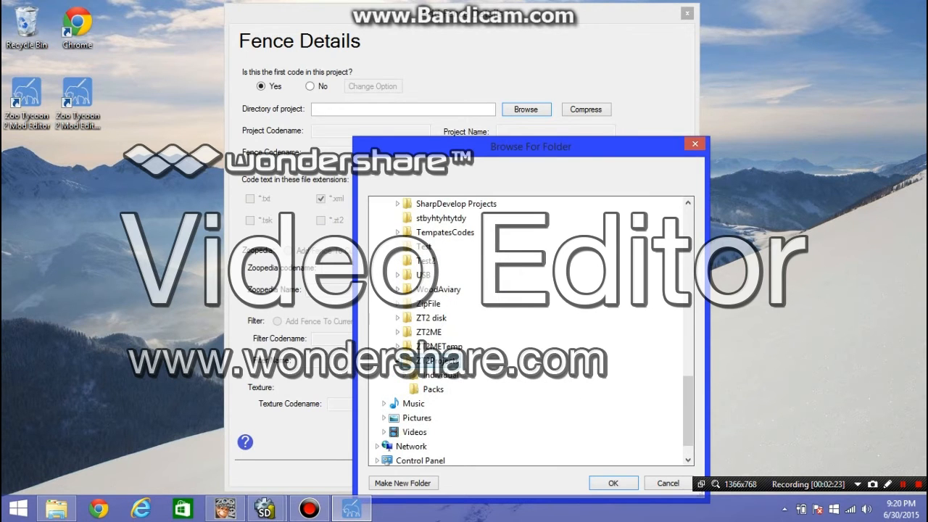
left_click(433, 389)
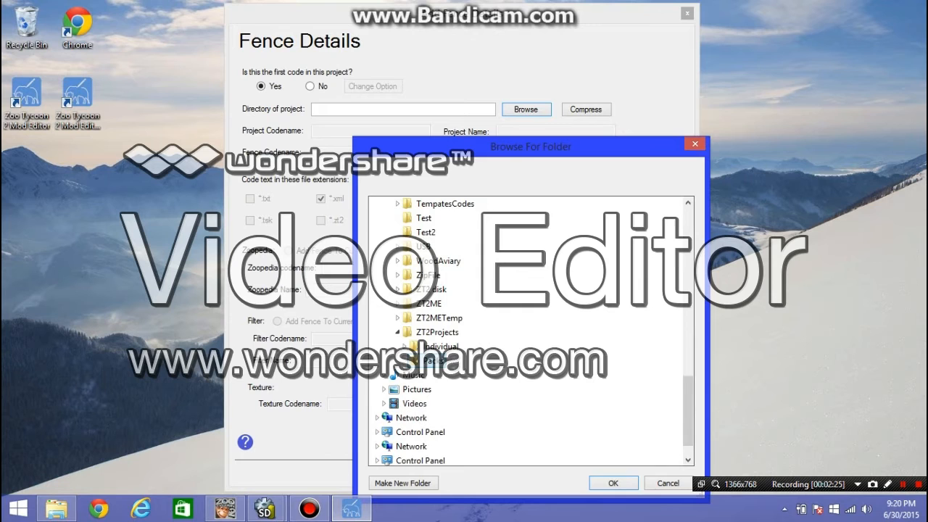
Create a folder named ZT2ExampleProject inside Packs and choose it as the project directory.
left_click(402, 483)
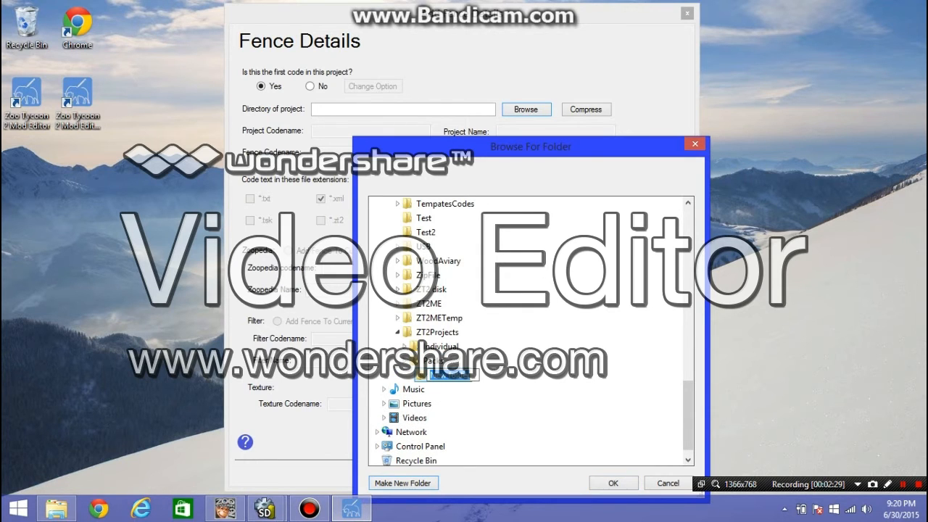
type("Zt2")
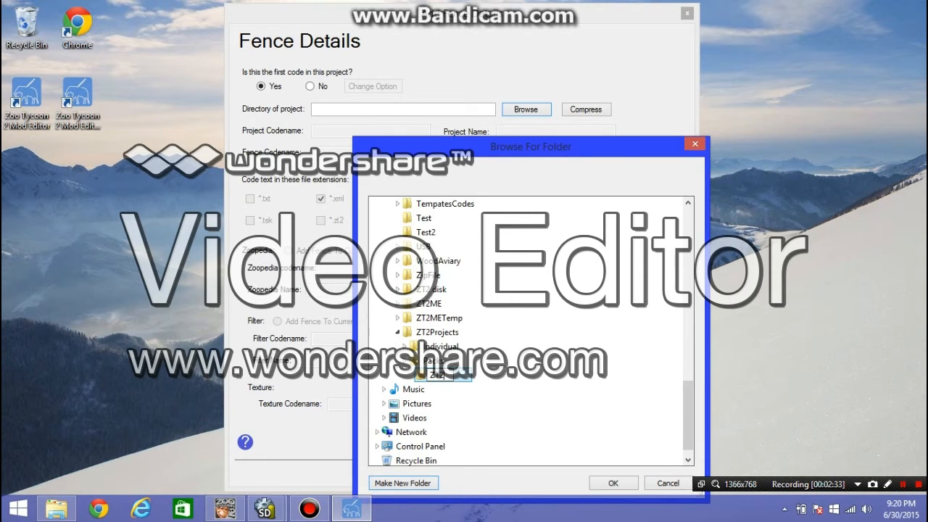
type("ExampleProject")
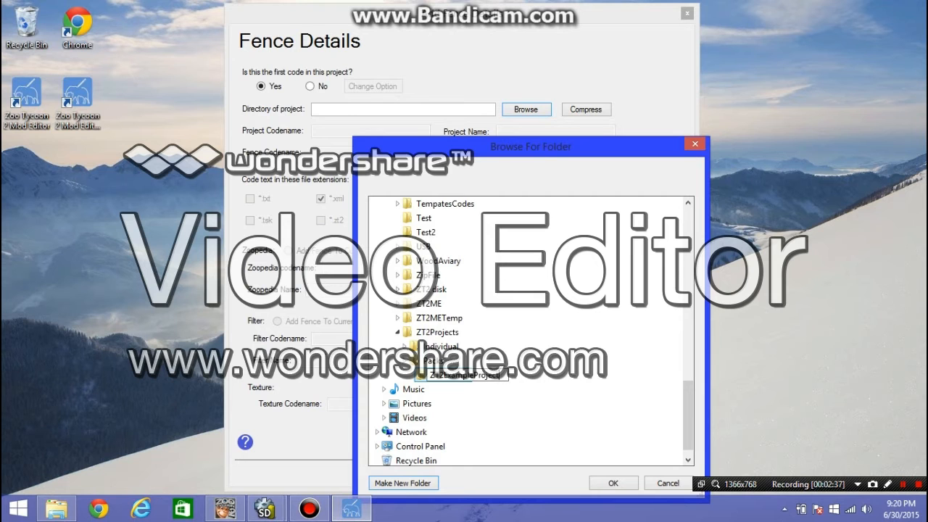
key("Return")
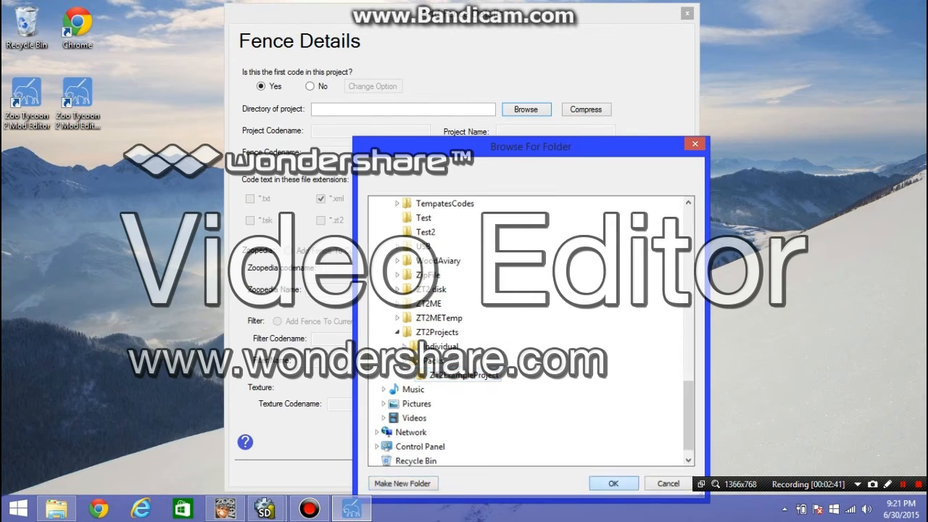
key("Return")
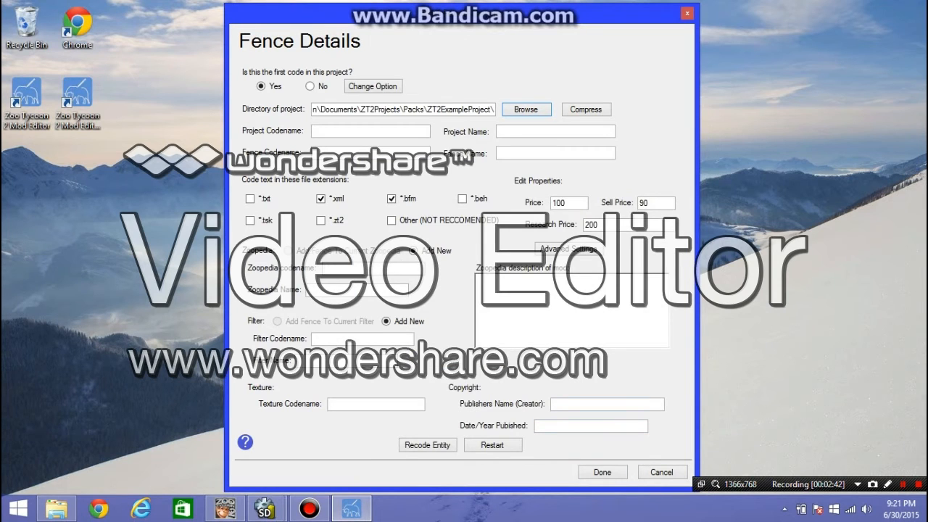
Set the project codename to exampleproject and copy that codename to the clipboard.
left_click(371, 132)
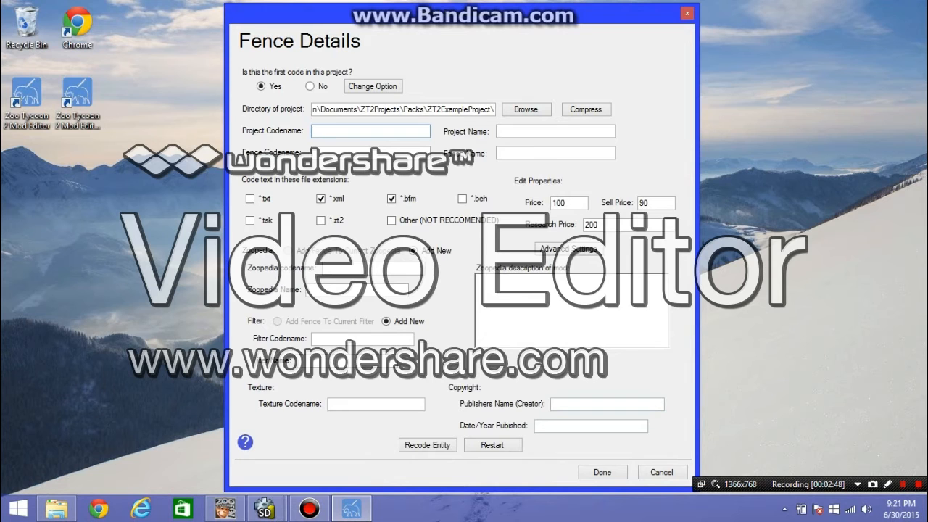
left_click(569, 203)
left_click(656, 203)
left_click(613, 224)
left_click(370, 132)
type("exampleproject")
left_click_drag(366, 132, 311, 133)
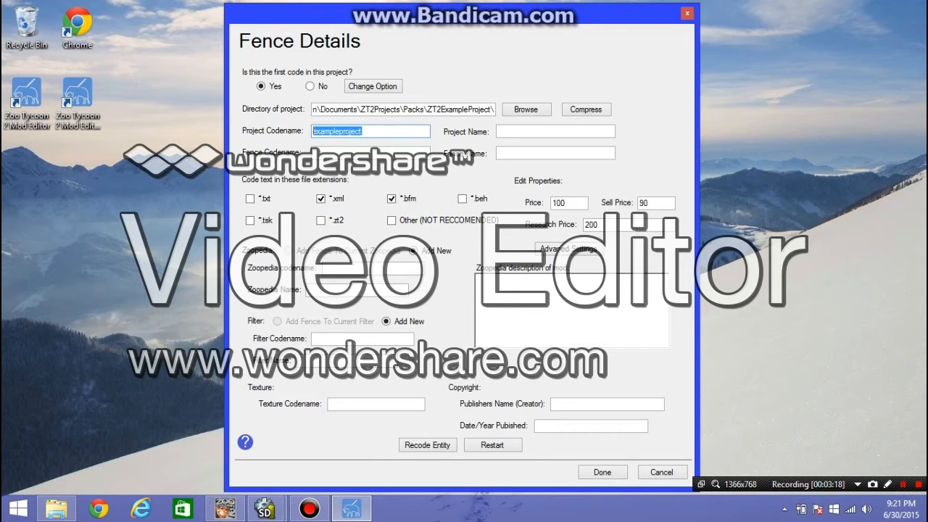
right_click(321, 135)
left_click(350, 177)
left_click(384, 132)
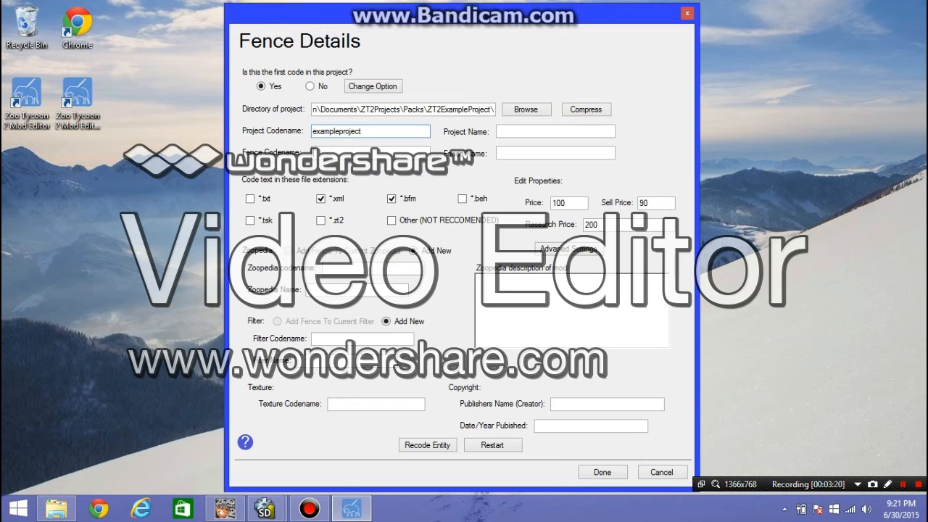
type("exa")
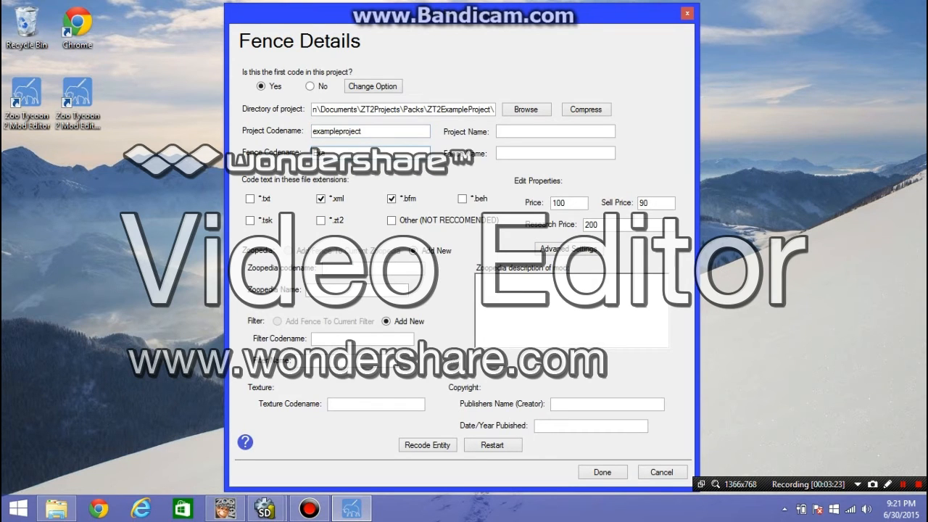
type("mple Fence")
key("BackSpace")
key("BackSpace")
key("BackSpace")
key("BackSpace")
key("BackSpace")
key("BackSpace")
key("BackSpace")
key("BackSpace")
key("BackSpace")
key("BackSpace")
key("BackSpace")
key("BackSpace")
key("BackSpace")
key("BackSpace")
Set the fence codename to examplefence01 and the fence name to "Example Fence (Height 1)".
type("examplefence01Exa")
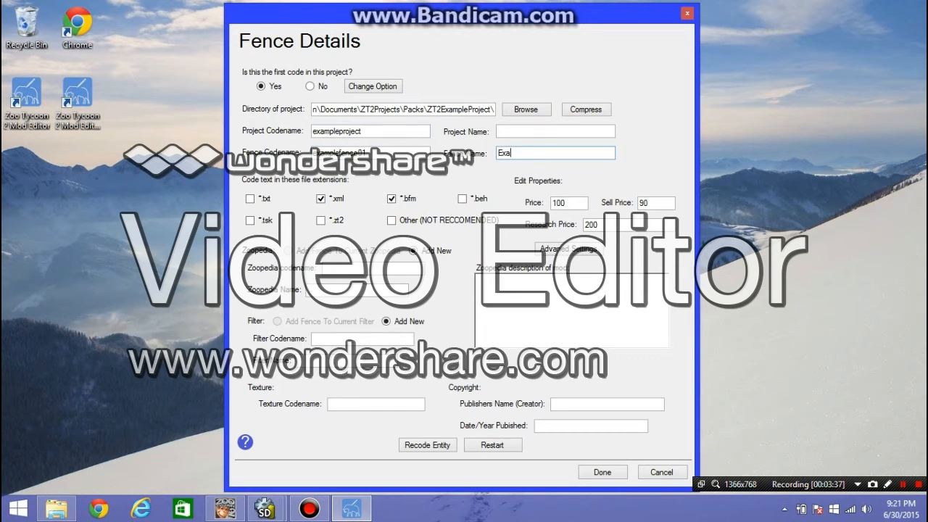
type("mple Fence (Height 1)")
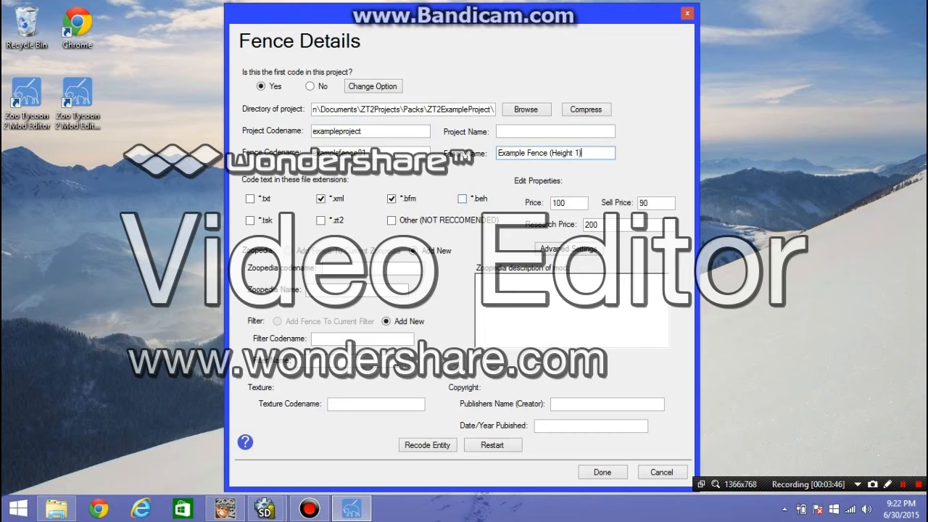
key("Tab")
key("Tab")
double_click(584, 153)
left_click(584, 153)
double_click(579, 153)
left_click(321, 199)
left_click(322, 199)
Paste the copied project codename with suffixes, making the Zoopedia codename exampleprojectzp and the filter codename exampleprojectfr.
left_click(324, 268)
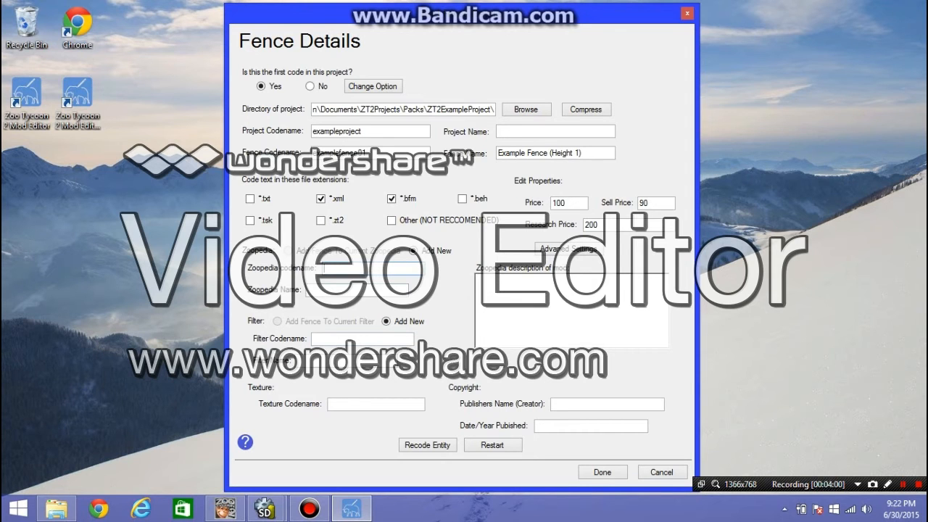
right_click(339, 270)
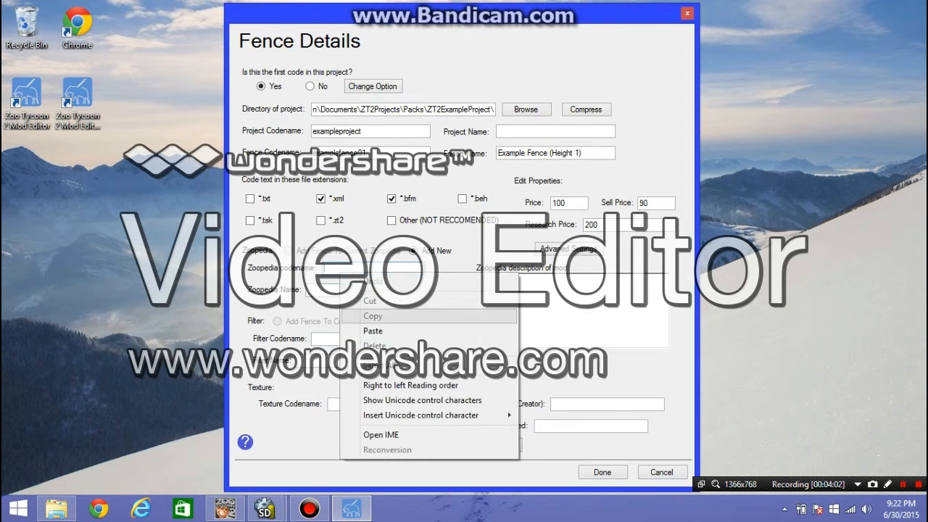
left_click(371, 331)
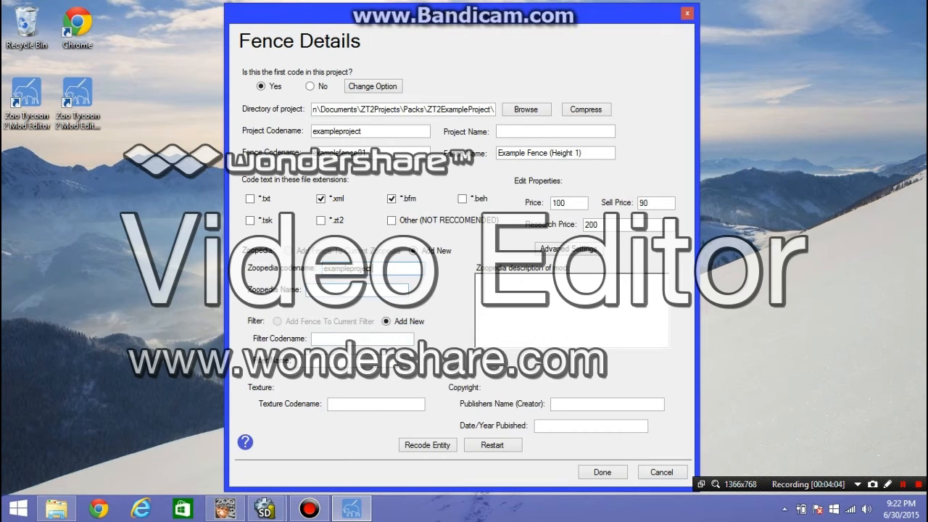
type("zp")
left_click(362, 338)
right_click(394, 340)
left_click(424, 209)
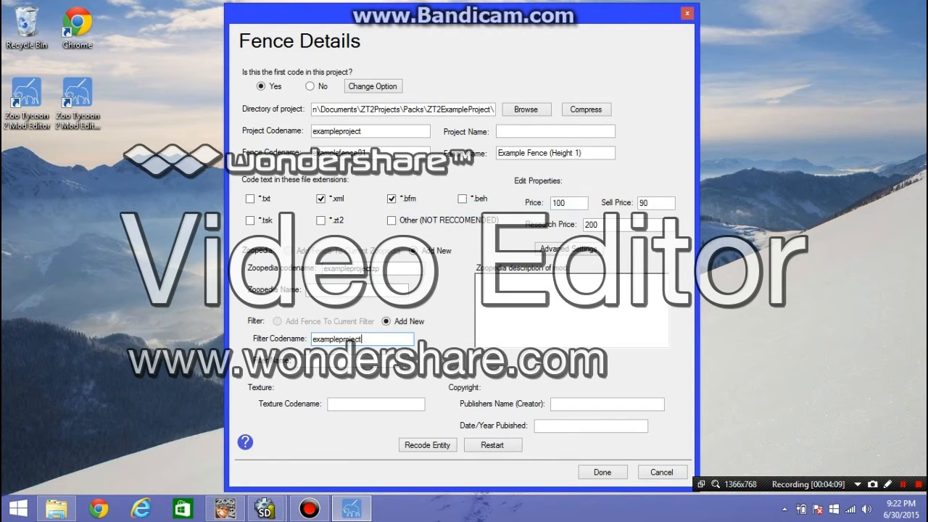
type("f")
Set the Zoopedia name to "Example Pack" and the filter name to "Example Pack Filter".
type("E")
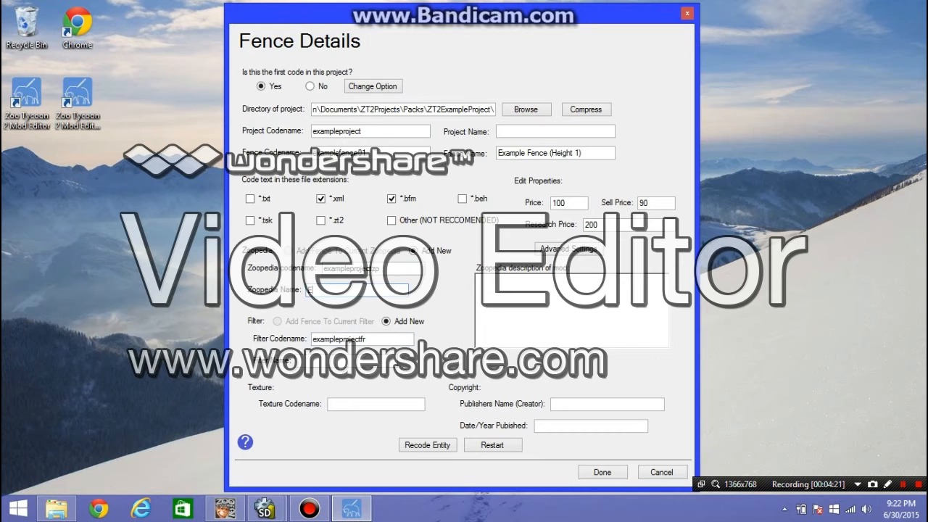
type("mple")
type(" pAd")
type("k")
key("BackSpace")
key("BackSpace")
key("BackSpace")
key("BackSpace")
type("PackExample Pack")
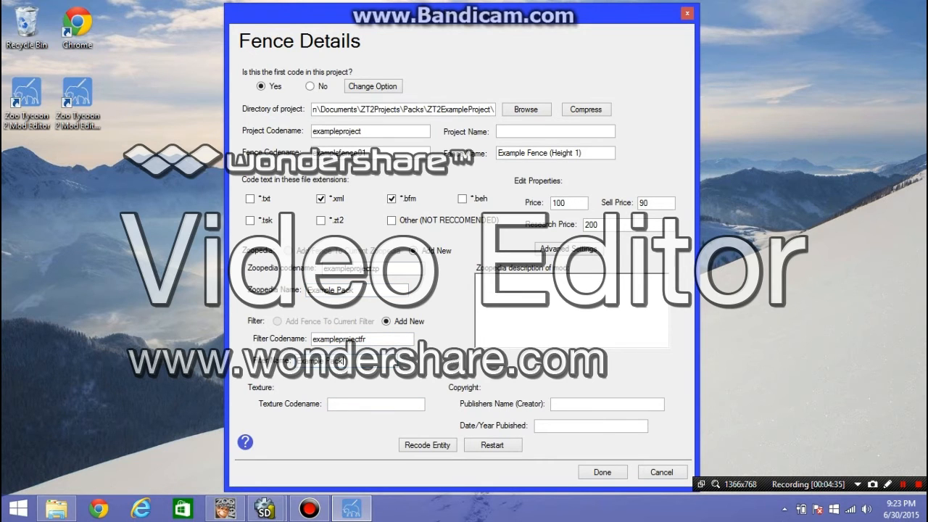
type(" Filte")
Set the texture codename to exampleprojecttx, built from the copied project codename.
left_click(373, 404)
right_click(374, 403)
left_click(406, 296)
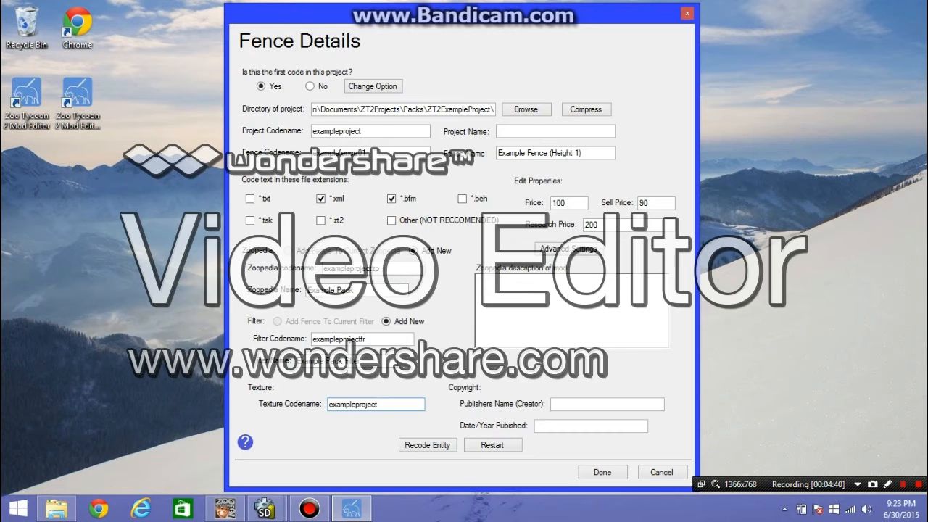
type("tx")
Fill in the copyright details with LC Creations as the publisher and 6/30/15 as the publishing date.
left_click(607, 405)
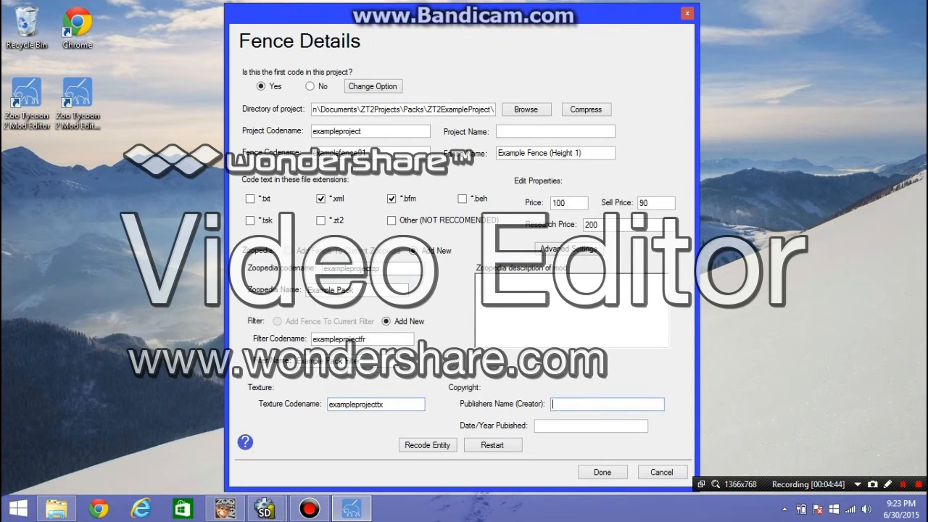
type("LC Creations")
left_click(591, 426)
type("6/3-")
key("BackSpace")
type("0/")
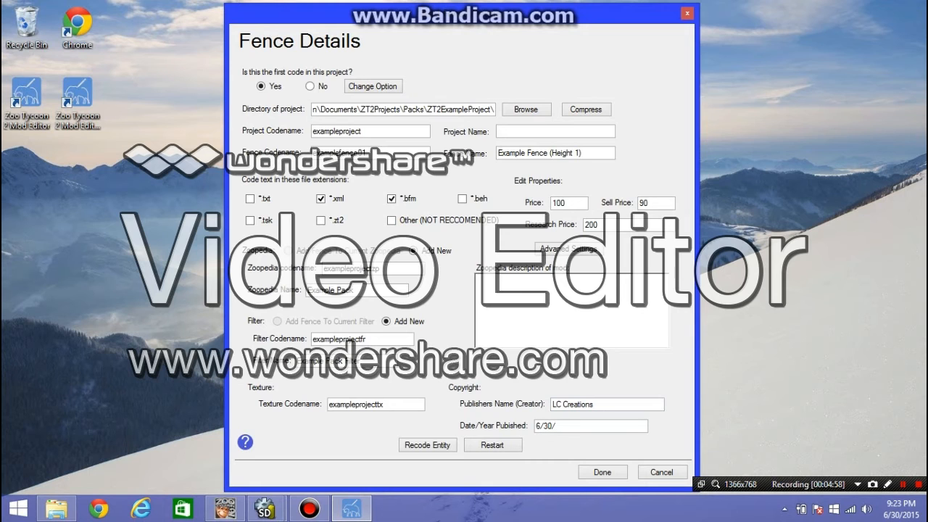
type("15")
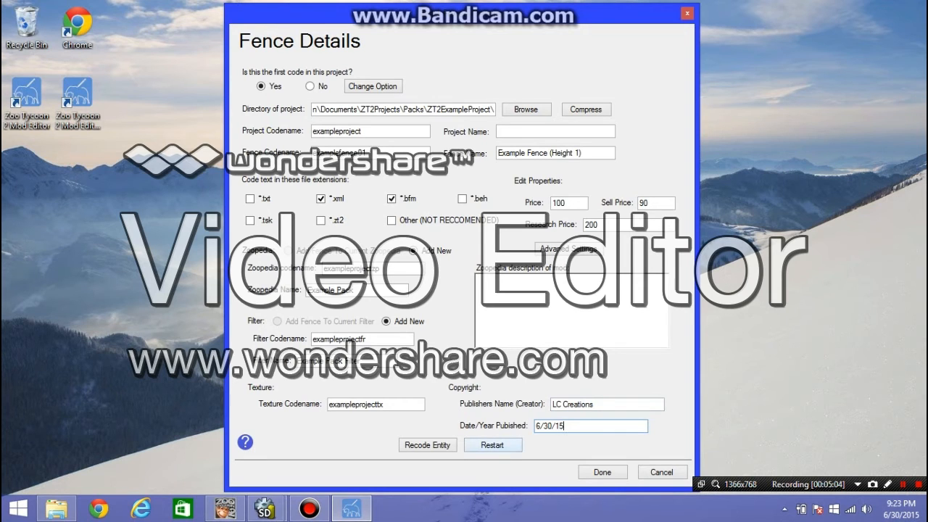
Enter "This pack is just an example" as the Zoopedia description of the mod.
left_click(536, 308)
type("Th")
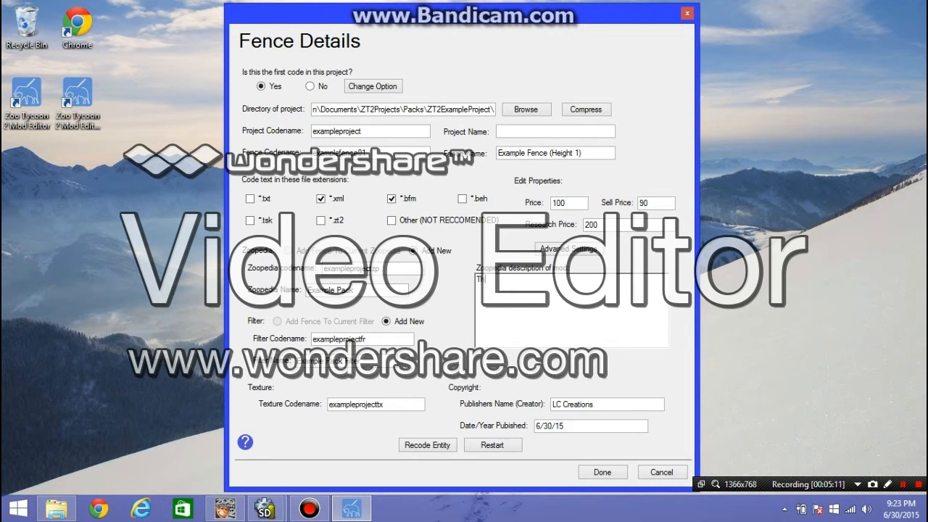
type("is pack is just an example")
key("Tab")
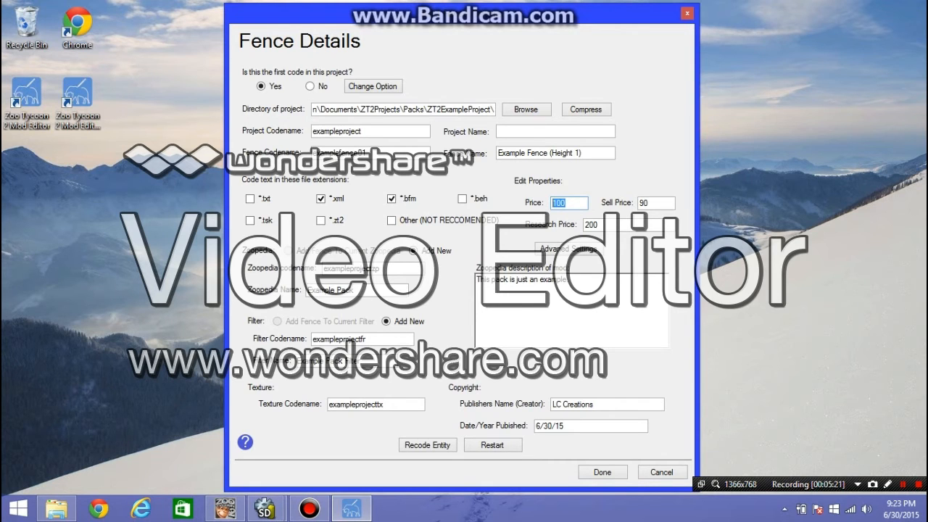
Set the fence's price to 50, its sell price to 100000 and its research price to 1.
left_click(567, 203)
left_click_drag(568, 203, 496, 217)
type("50")
key("Tab")
type("100000")
key("Tab")
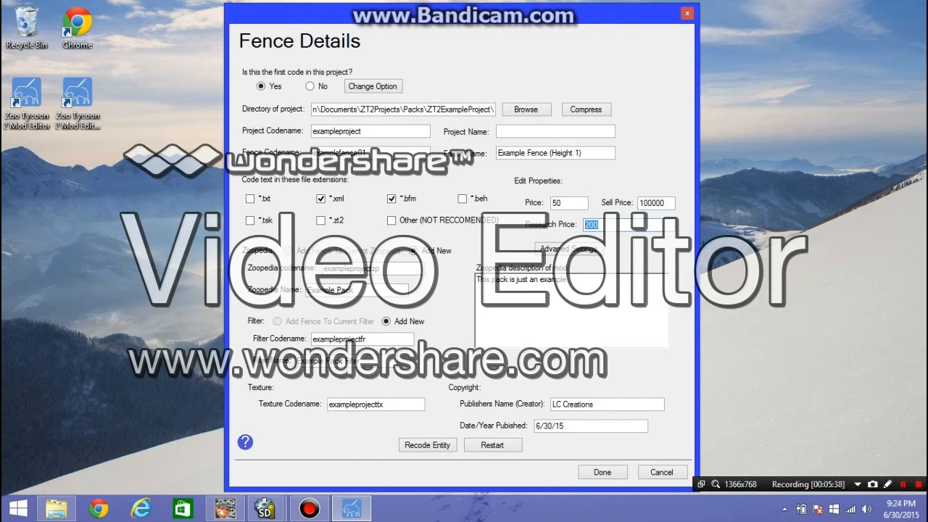
type("1")
Open the fence's advanced settings and set the UISort to a_1 and the research time to 10 seconds.
left_click(568, 249)
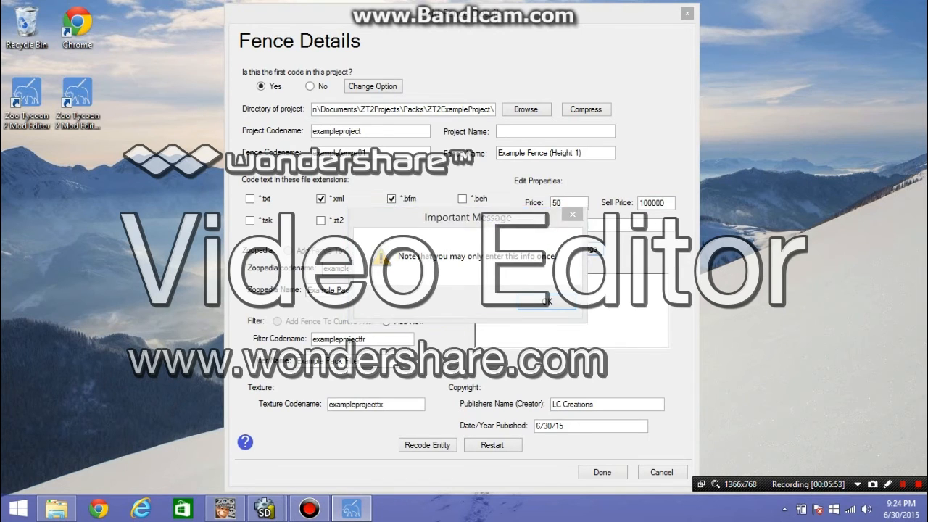
key("Return")
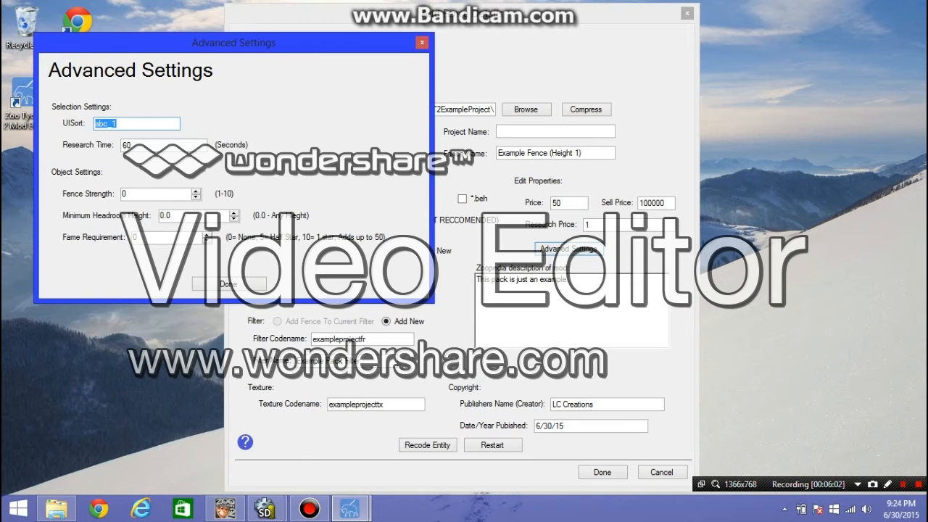
left_click(118, 124)
double_click(107, 124)
type("a_1")
key("Tab")
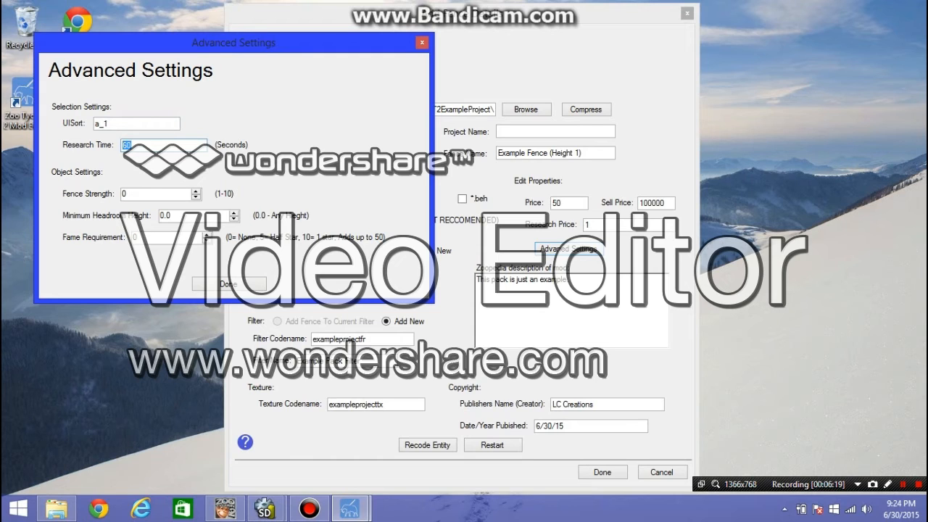
type("10")
Raise the fence strength in the advanced object settings.
left_click(129, 194)
left_click(196, 190)
left_click(195, 191)
left_click(195, 190)
left_click(233, 213)
left_click(233, 213)
left_click(233, 213)
left_click(234, 213)
left_click(233, 213)
left_click(234, 219)
left_click(234, 219)
left_click(234, 219)
left_click(233, 219)
left_click(233, 218)
Accept the advanced settings and return to the fence details.
left_click(228, 283)
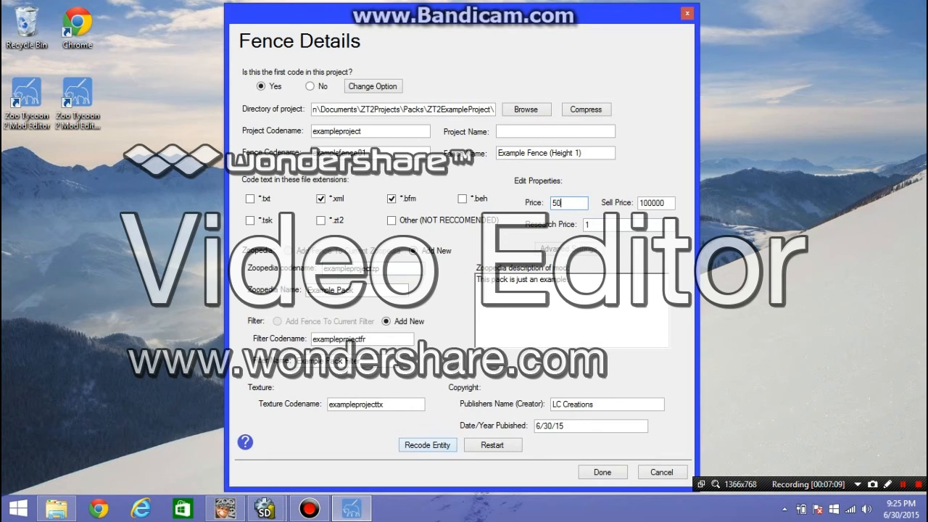
Recode the first fence entity and restart the fence details form for another fence.
left_click(427, 444)
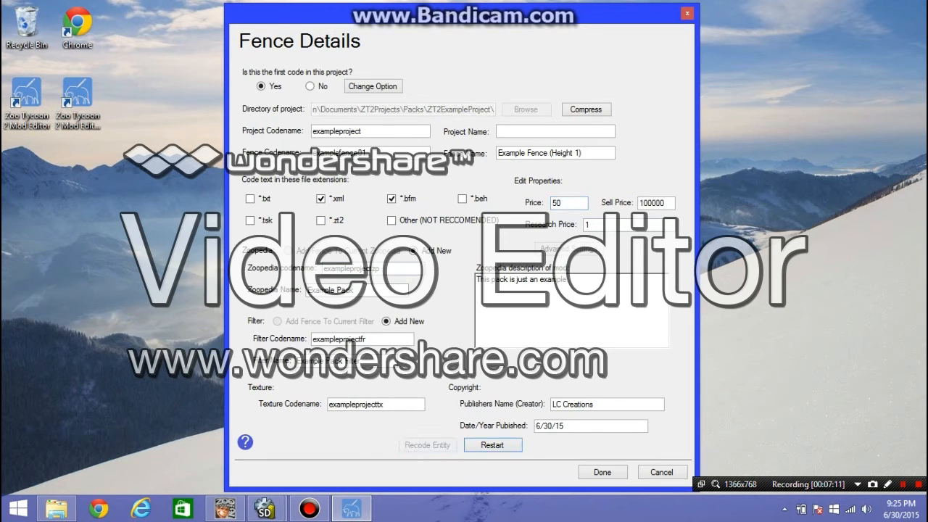
left_click(493, 444)
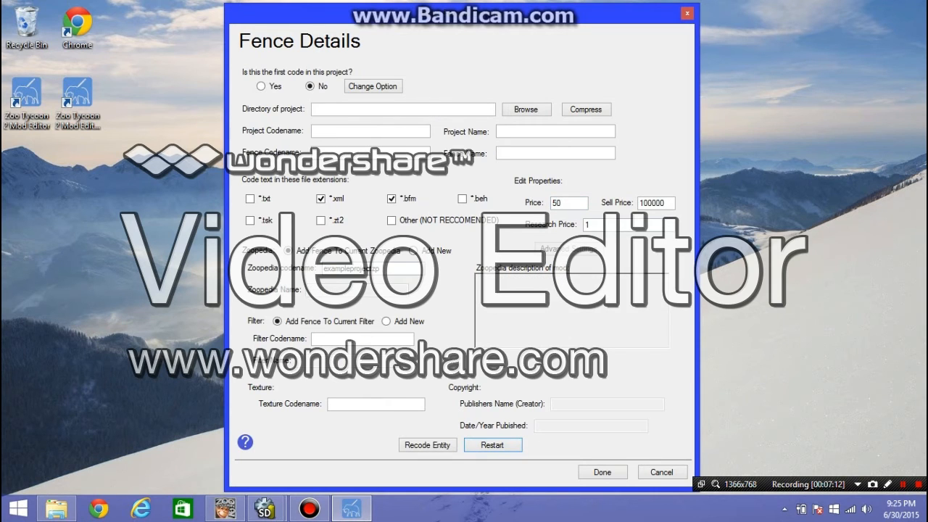
left_click(392, 110)
left_click(261, 86)
left_click(310, 86)
left_click(261, 86)
left_click(310, 86)
left_click(261, 86)
left_click(310, 87)
left_click(261, 86)
left_click(310, 86)
left_click(261, 86)
left_click(310, 87)
left_click(261, 87)
left_click(310, 86)
left_click(261, 86)
left_click(310, 86)
Set the project directory to the ZT2ExampleProject folder inside Packs.
left_click(526, 109)
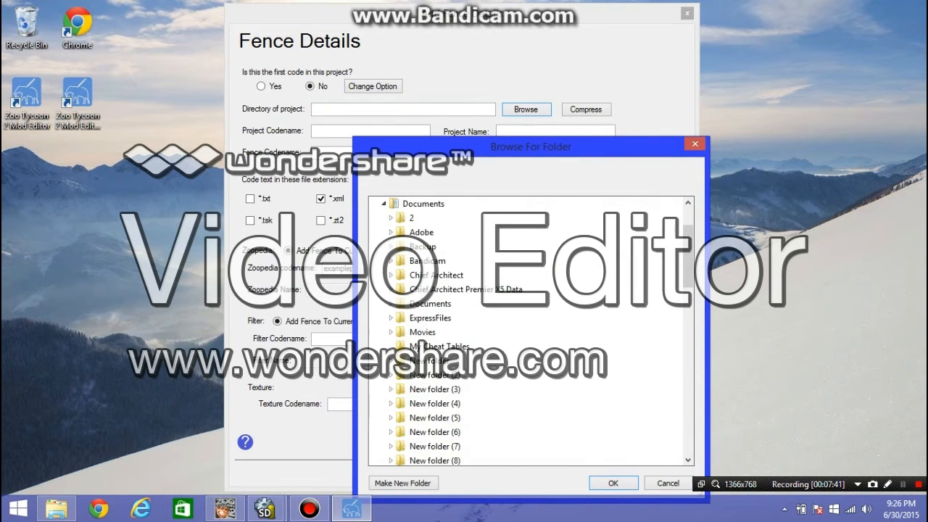
key("Return")
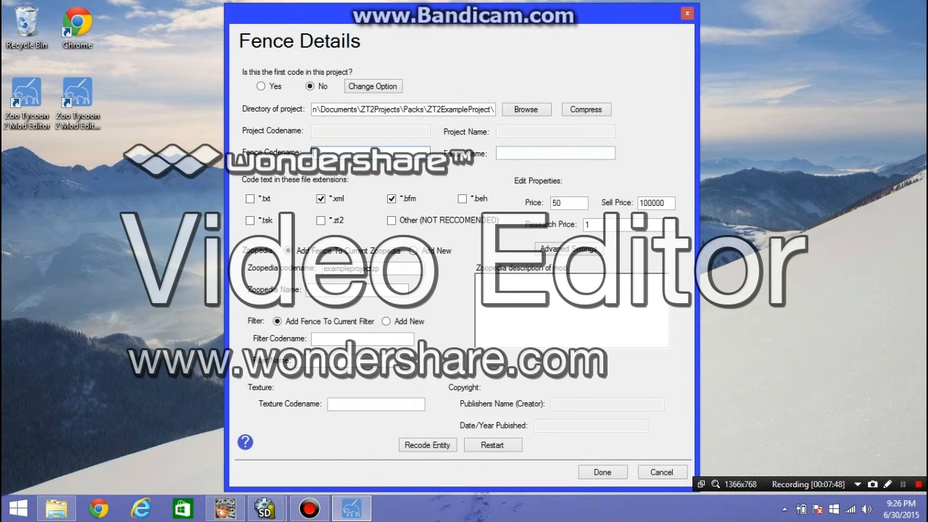
right_click(379, 153)
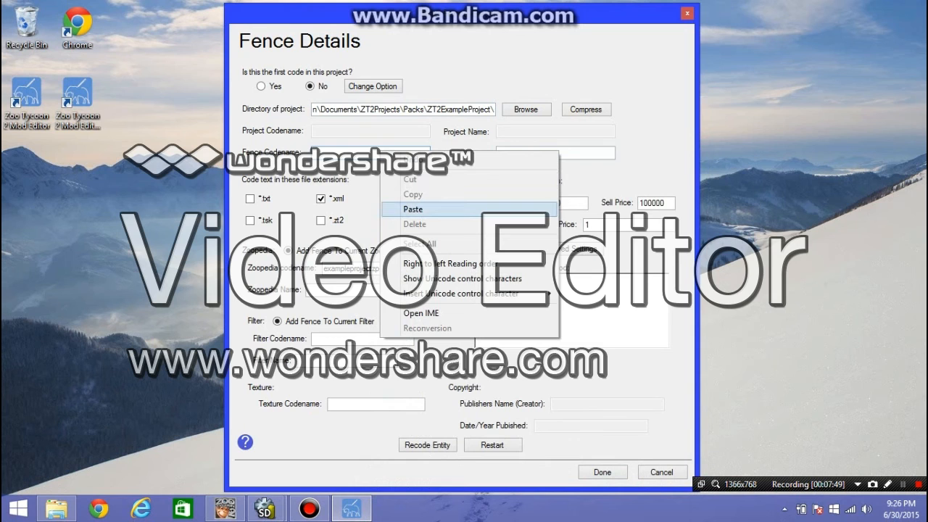
left_click(363, 152)
right_click(353, 152)
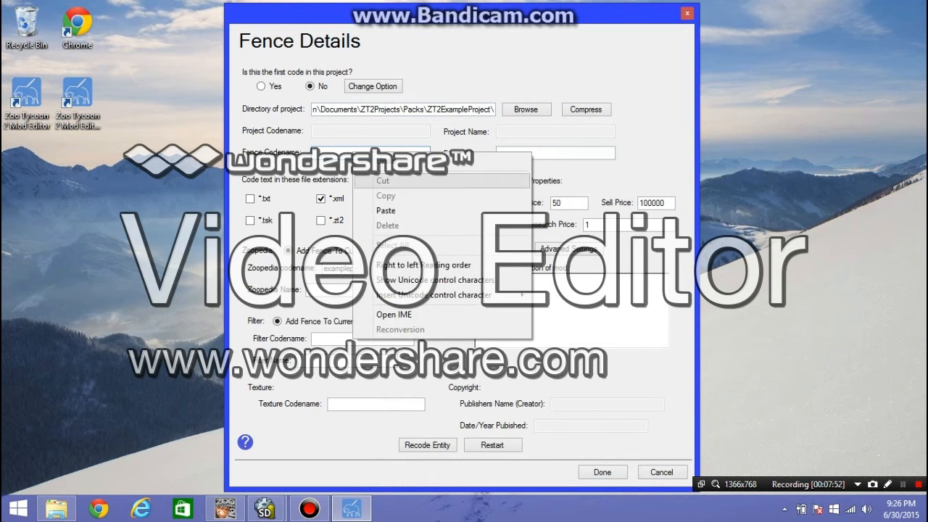
left_click(347, 153)
right_click(346, 153)
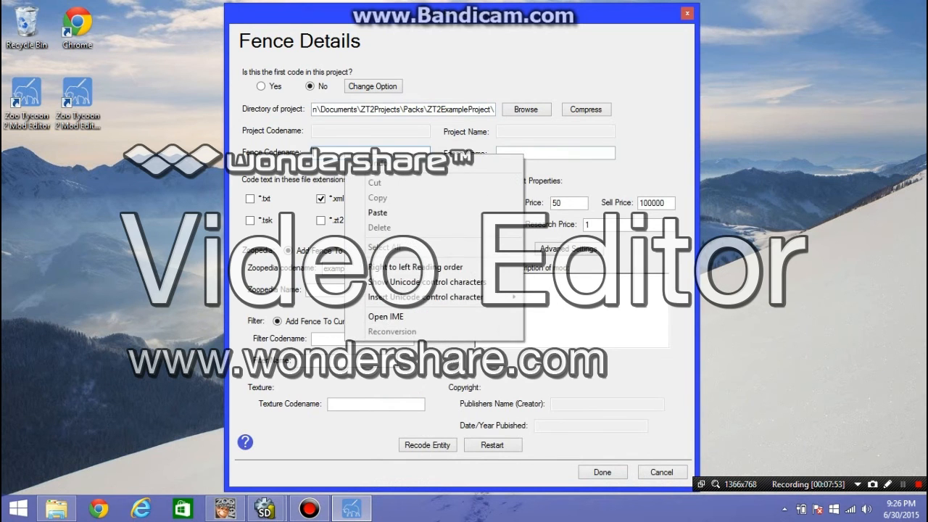
left_click(345, 153)
right_click(347, 154)
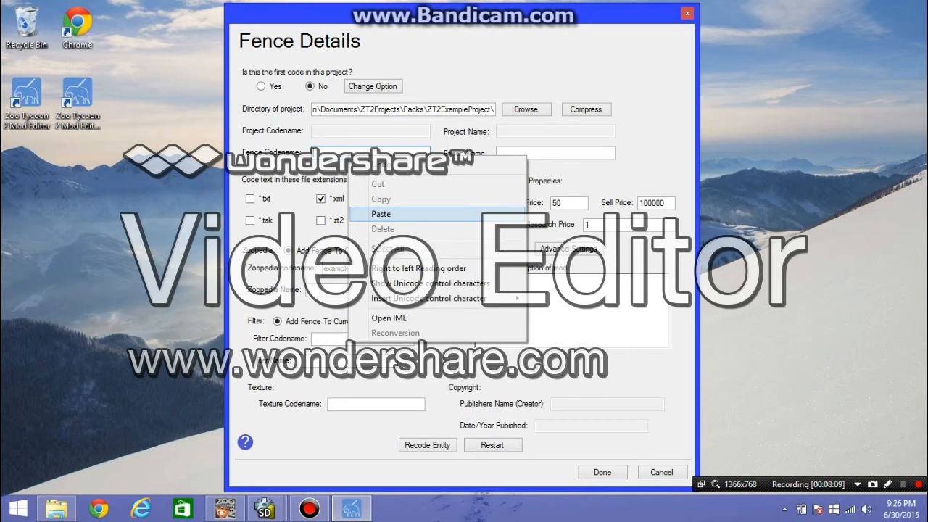
left_click(397, 213)
key("ctrl+a")
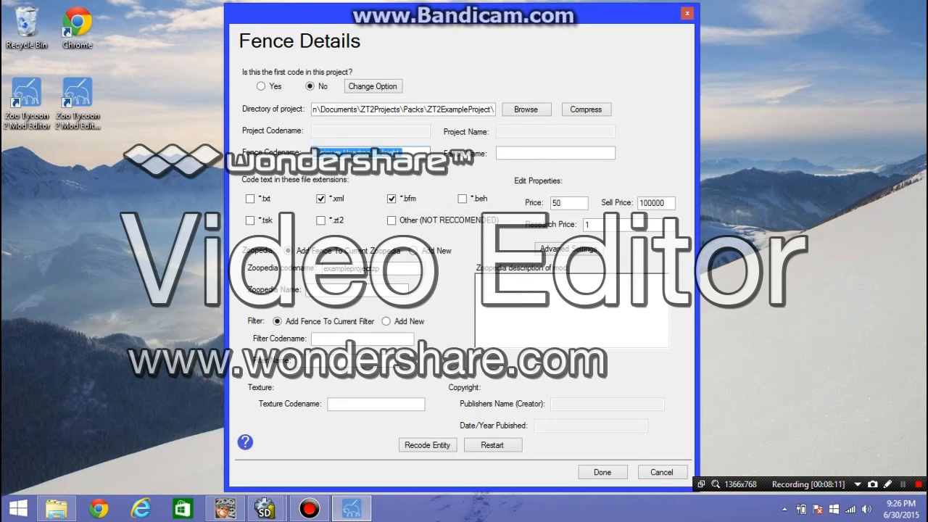
key("BackSpace")
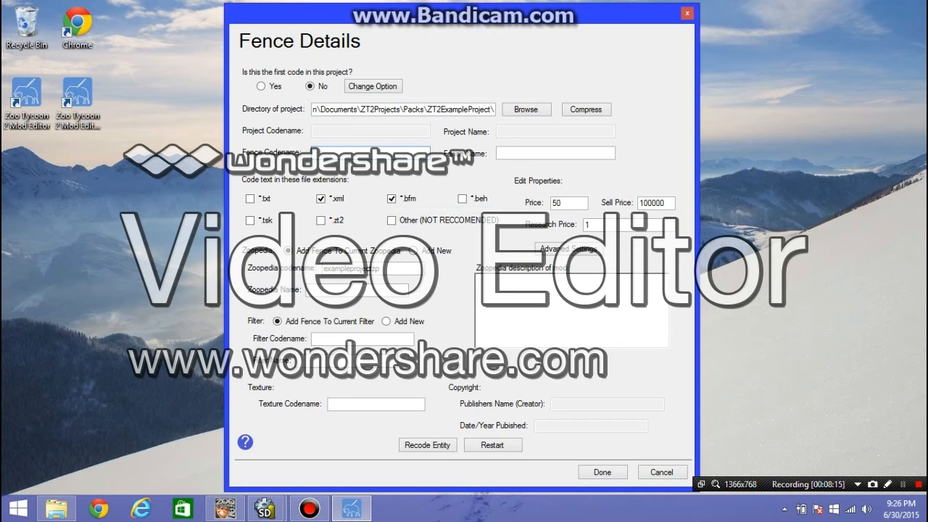
Set the fence codename to examplefence02, reusing the word "example" copied from the Zoopedia codename.
left_click_drag(351, 269, 323, 269)
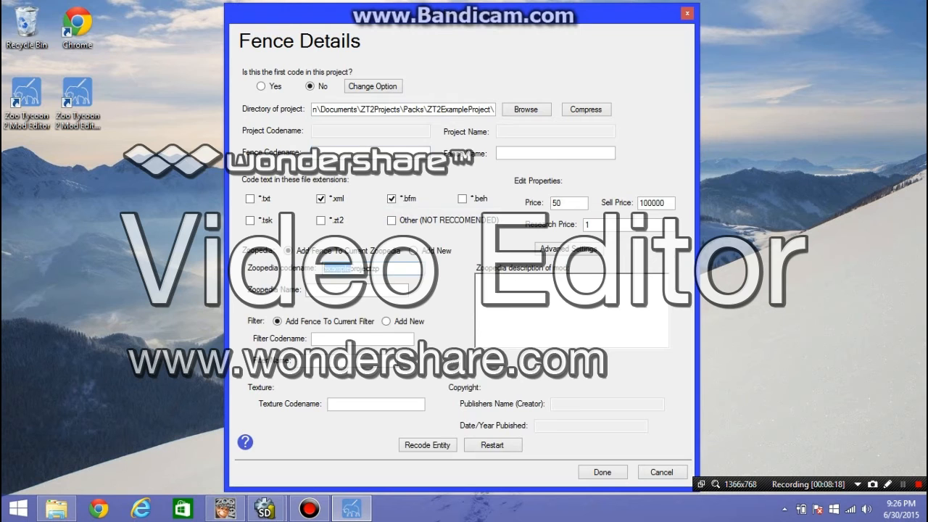
right_click(332, 269)
left_click(362, 314)
left_click(348, 152)
right_click(355, 153)
left_click(380, 209)
type("fen")
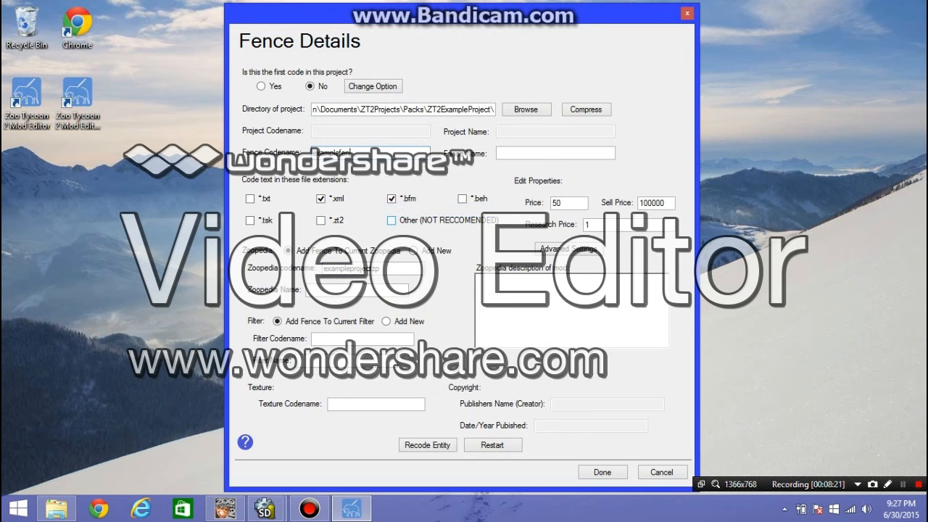
type("ce02")
Name the fence "Example Fence (Height 2)", starting from text copied from the fence codename.
left_click_drag(360, 153, 313, 153)
right_click(333, 151)
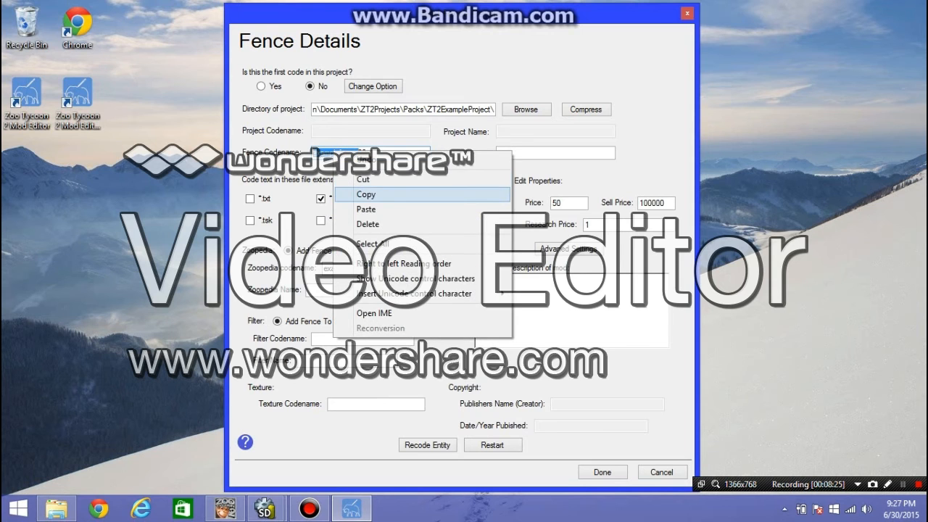
left_click(366, 195)
left_click(519, 153)
right_click(519, 152)
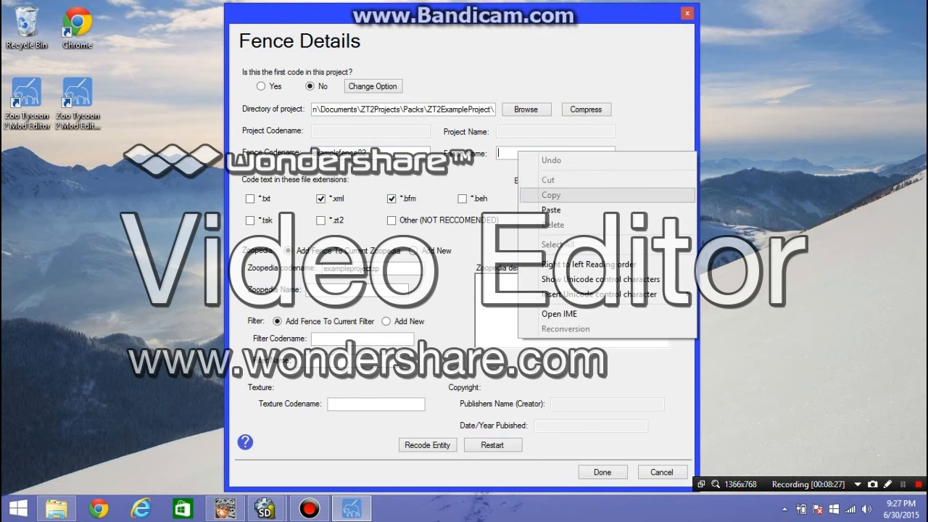
left_click(550, 209)
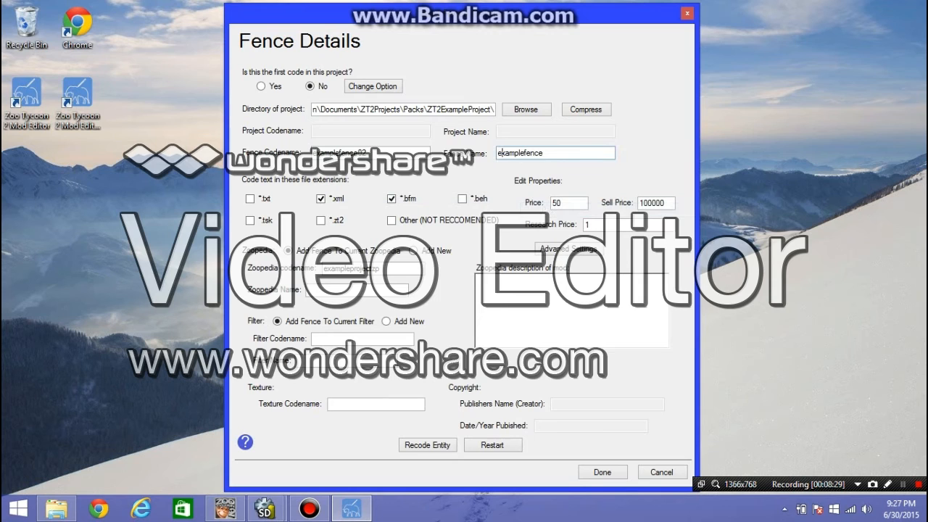
key("BackSpace")
type("E")
left_click(526, 153)
type("Fence (Height 2)")
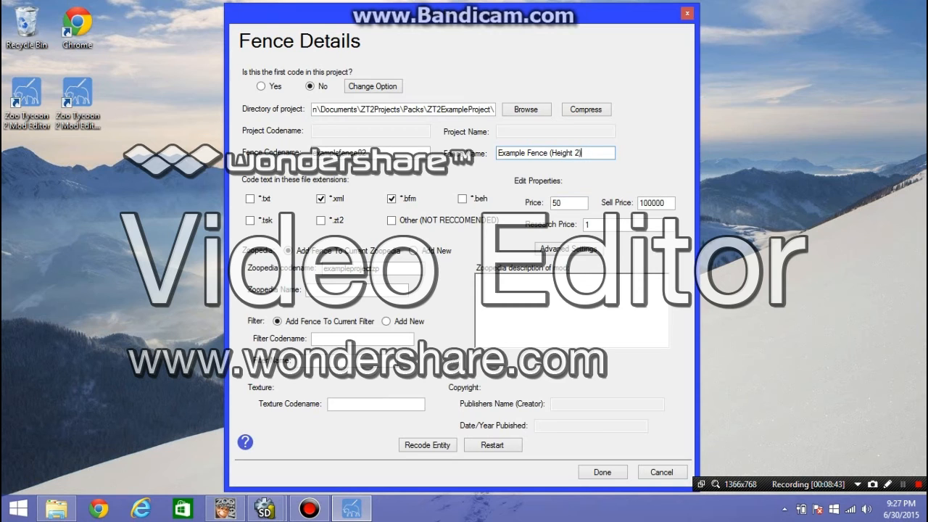
Copy "exampleproject" from the Zoopedia codename and paste it into the filter name.
key("Tab")
key("Tab")
key("Tab")
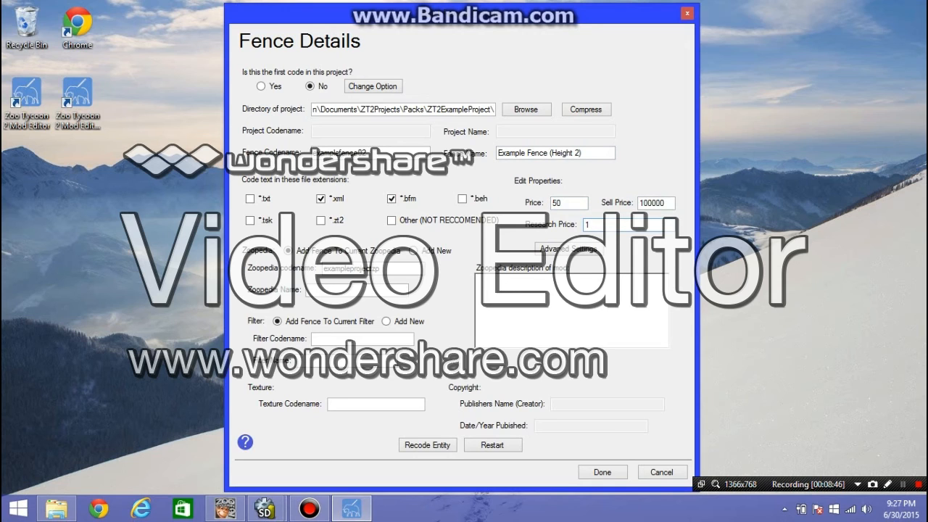
key("shift+F12")
key("shift+F12")
key("ctrl+a")
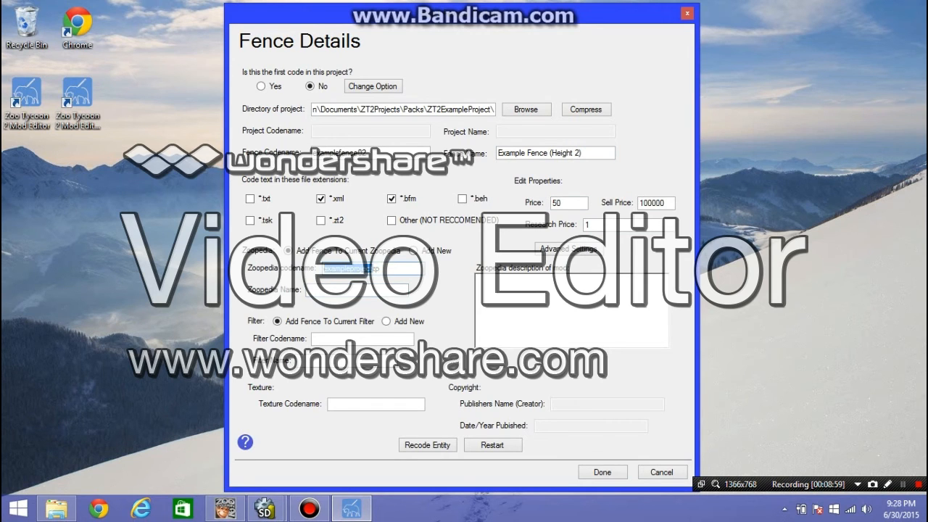
right_click(338, 267)
left_click(370, 310)
right_click(338, 357)
left_click(371, 227)
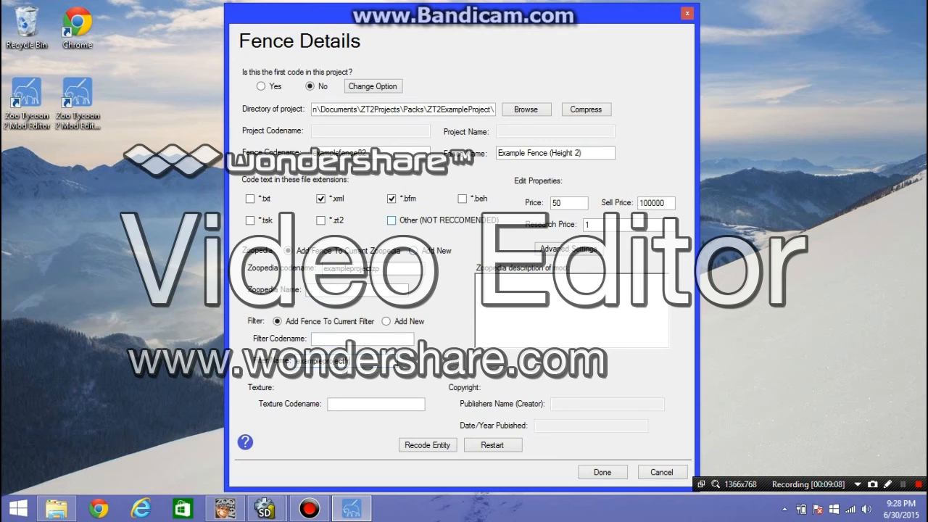
left_click(386, 321)
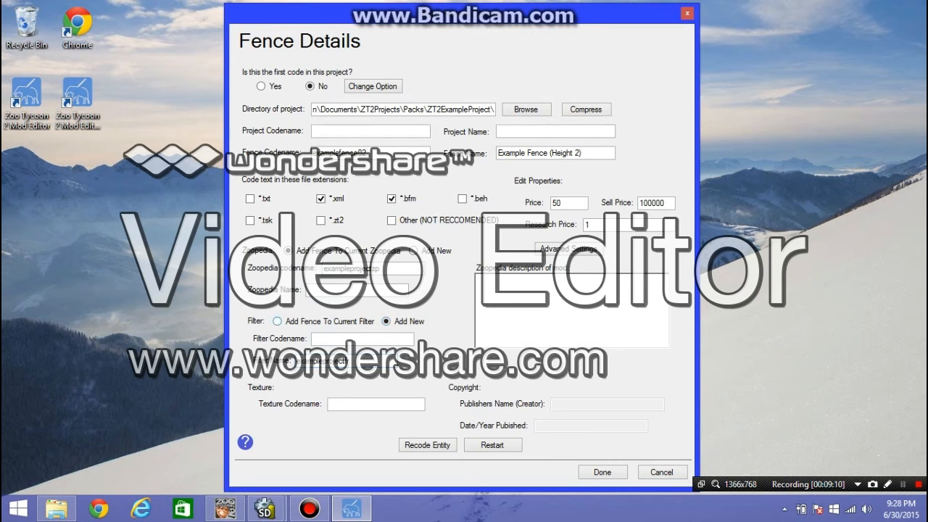
left_click(278, 321)
left_click(414, 251)
left_click(288, 251)
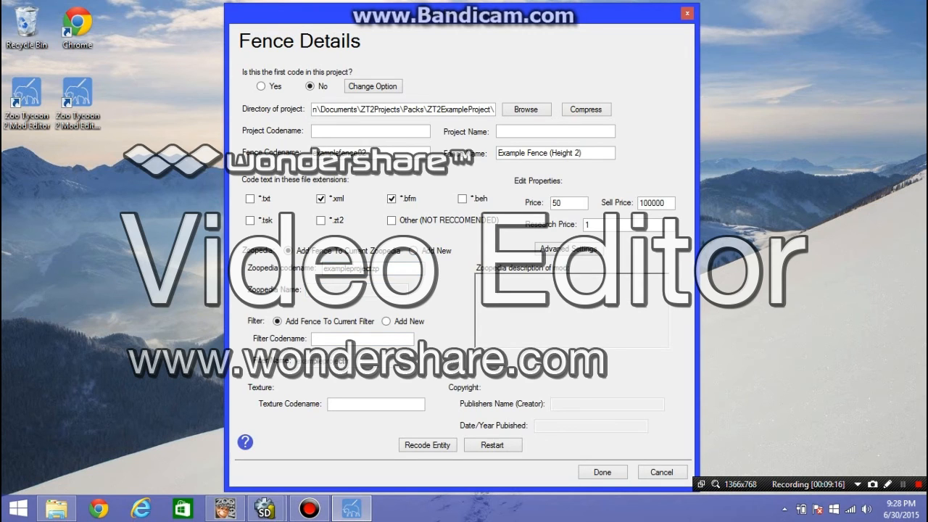
Set the texture codename to exampleprojecttx.
right_click(369, 406)
left_click(395, 279)
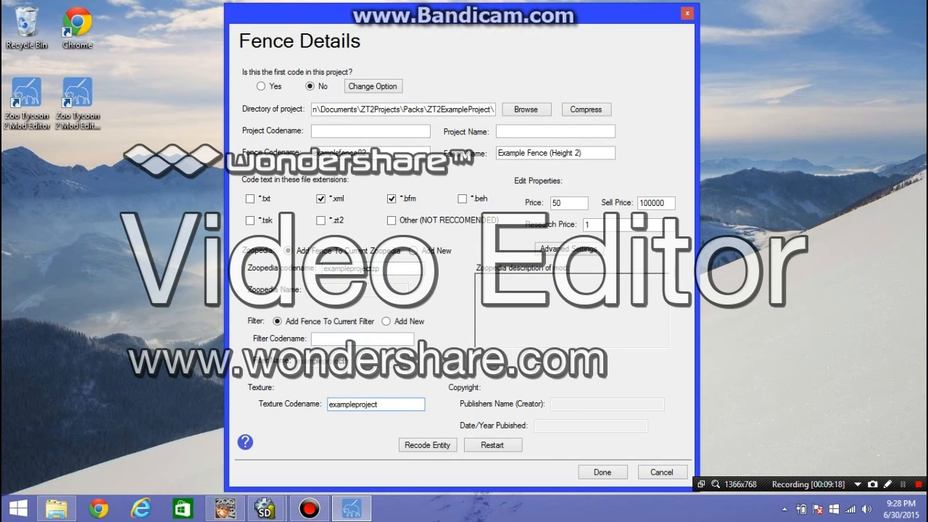
type("tx")
Open the second fence's advanced settings and set the UISort to a_2 and the research time to 10 seconds.
left_click(568, 248)
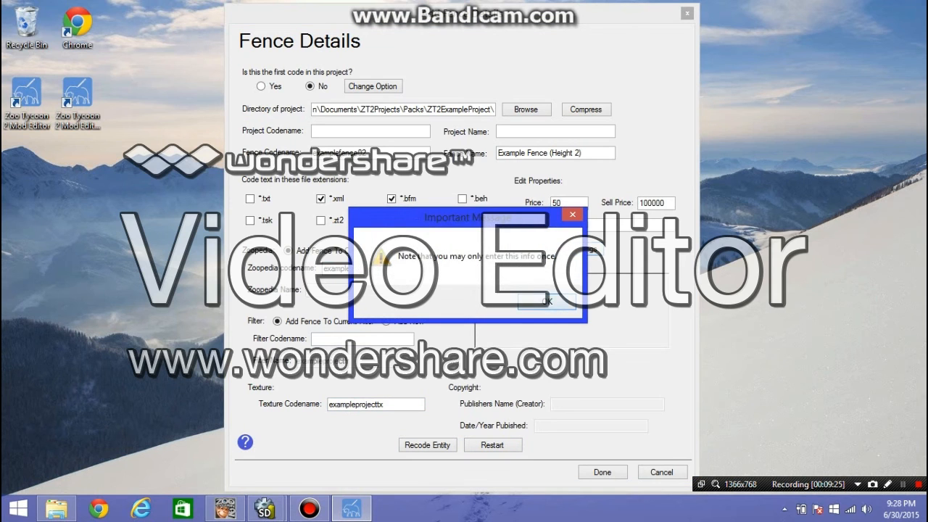
left_click(547, 302)
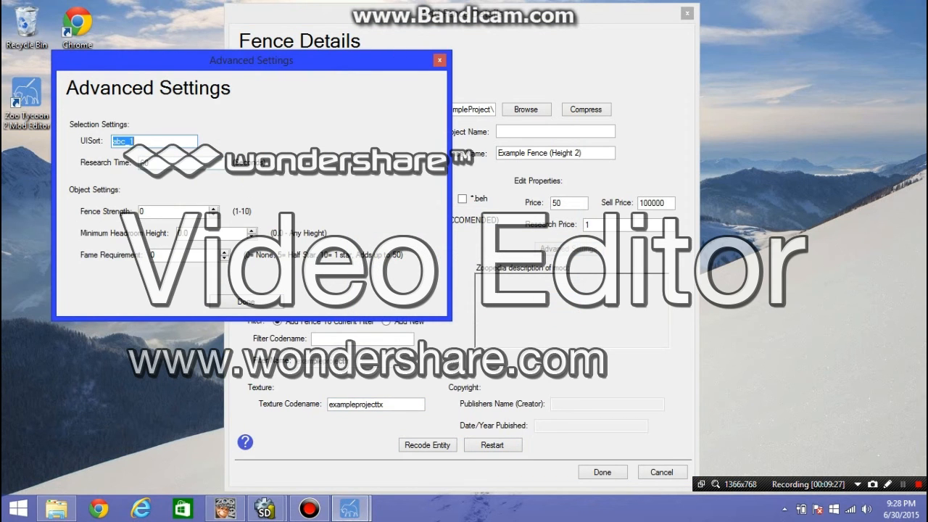
type("a_2")
key("Tab")
type("10")
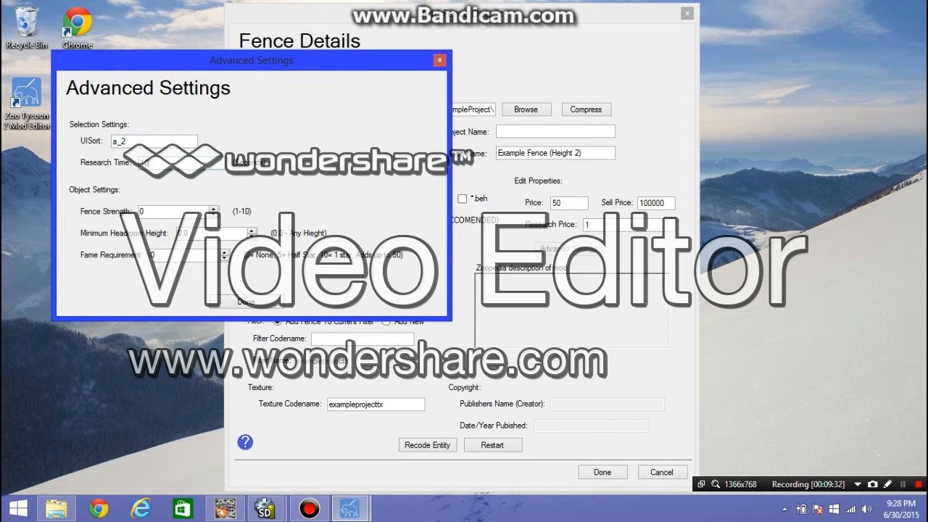
Set the fence strength to 10 and the minimum headroom height to 5, and accept the advanced settings.
key("Tab")
type("10")
key("Tab")
type("5")
left_click(247, 302)
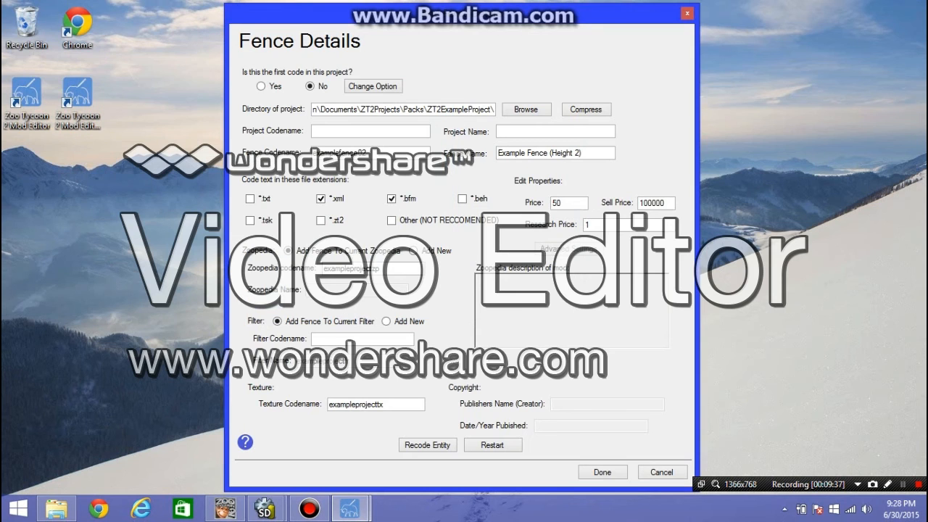
Recode the second fence entity and close the fence details window.
left_click(427, 445)
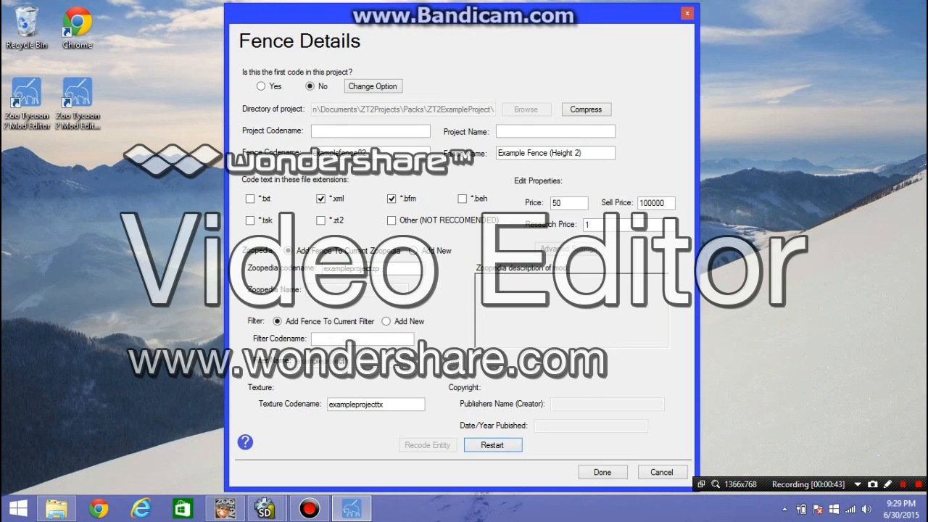
key("alt+F4")
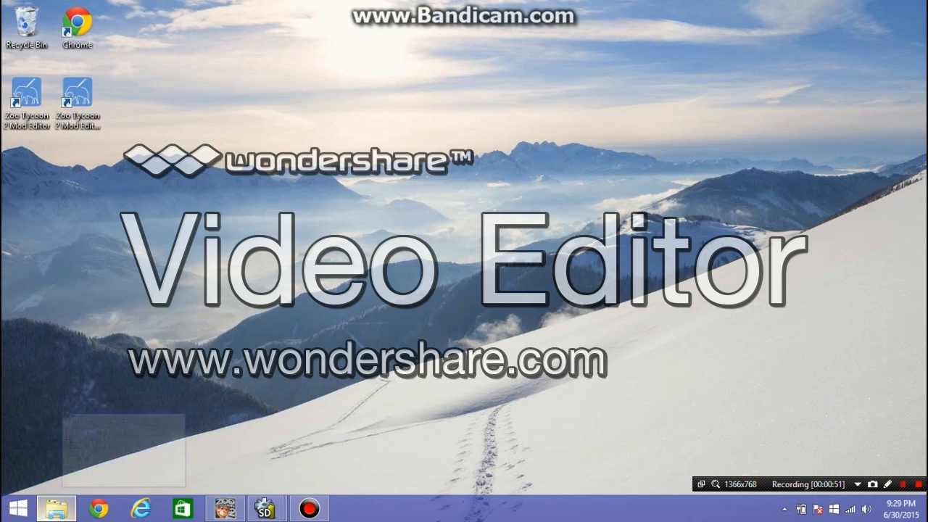
Bring up the Packs folder, reopen the mod editor to view its Compress Project window, and close it again.
left_click(56, 509)
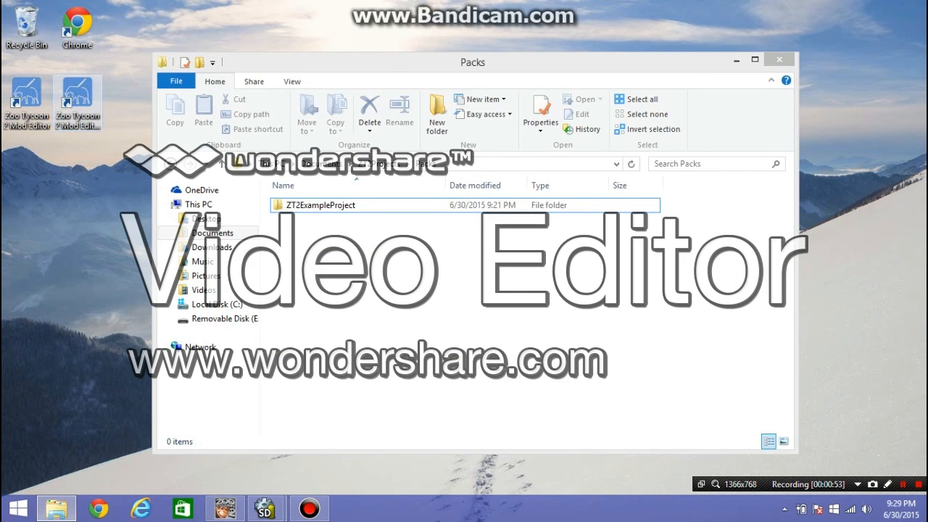
double_click(78, 101)
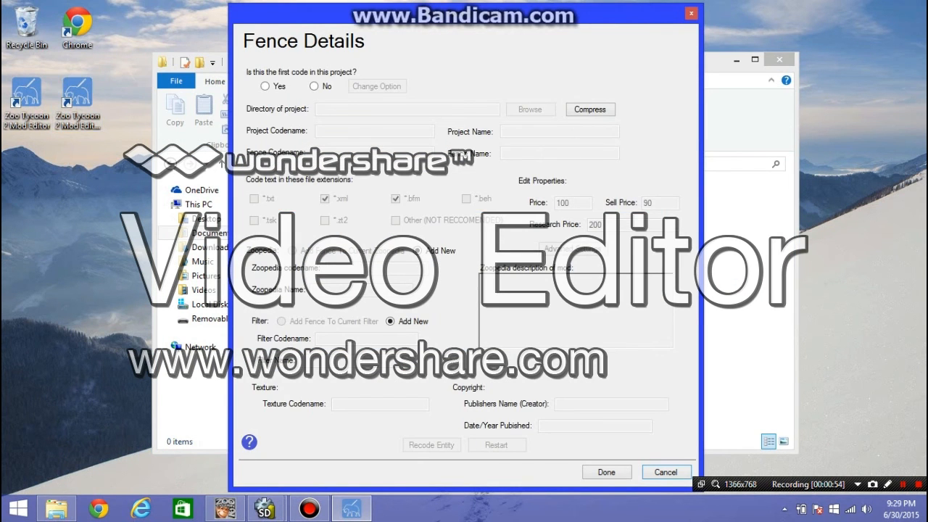
left_click(589, 108)
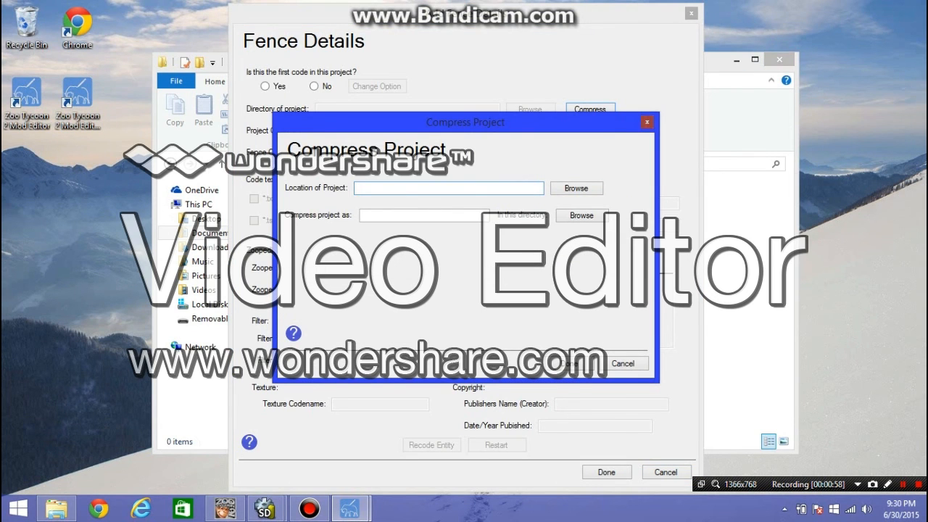
left_click(647, 122)
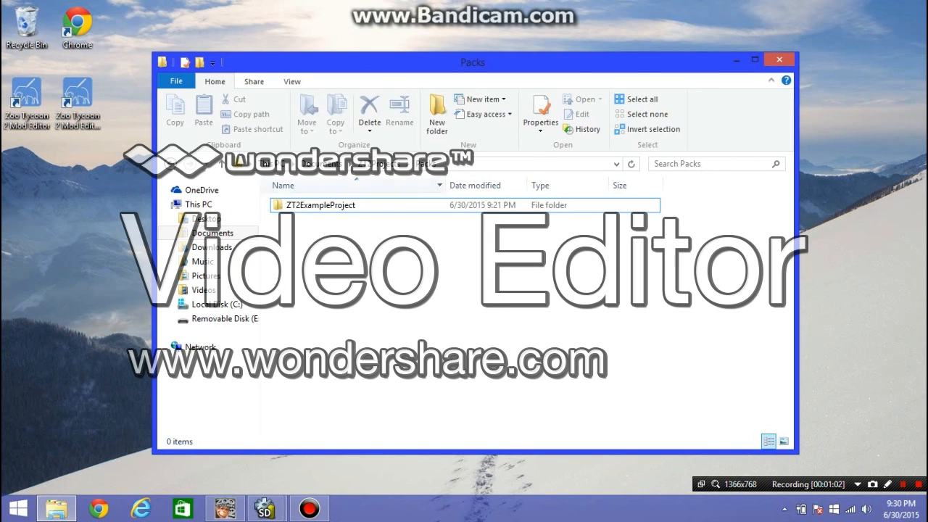
Create a new compressed (zipped) folder named ZT2ExampleProject inside the ZT2ExampleProject folder in Packs.
left_click(381, 164)
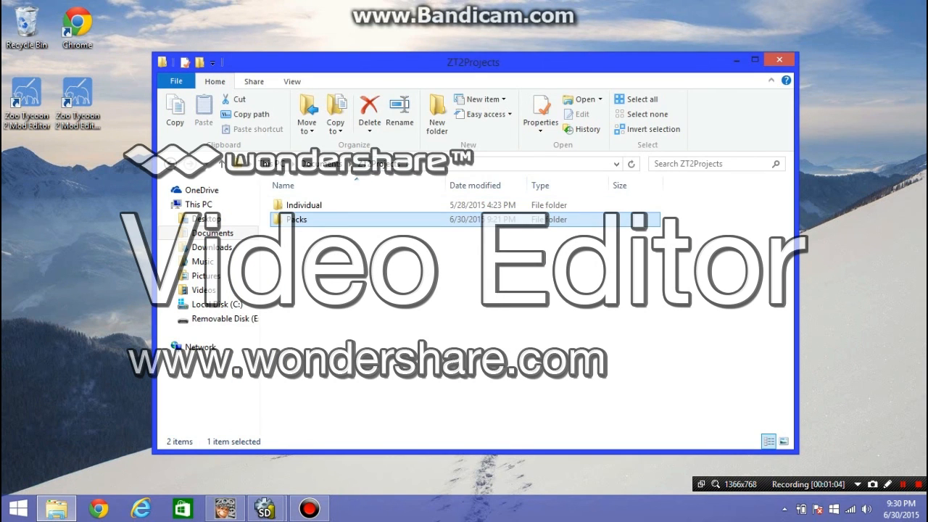
double_click(298, 219)
double_click(321, 205)
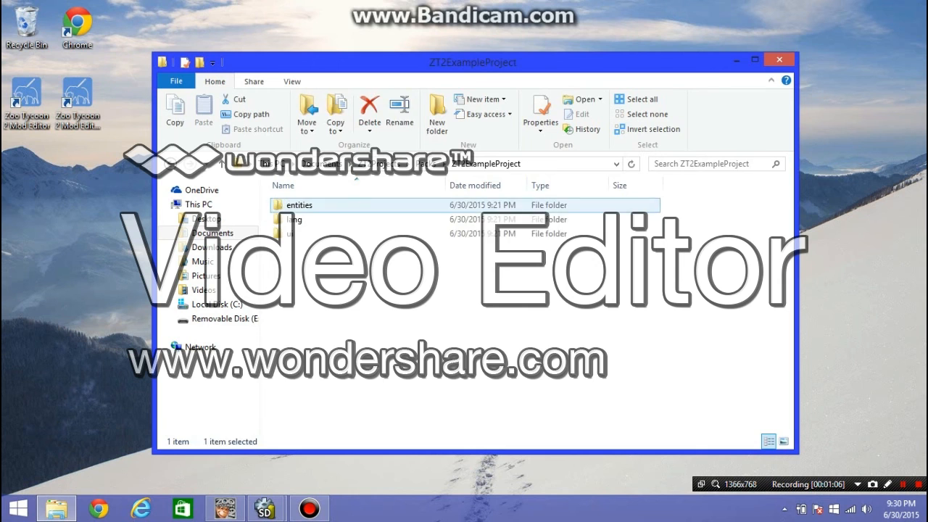
right_click(444, 297)
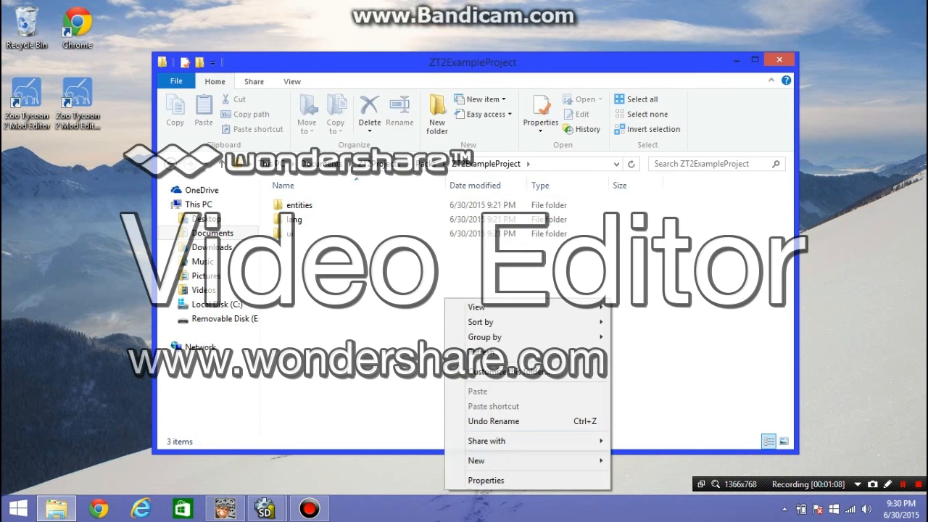
mouse_move(501, 460)
left_click(680, 461)
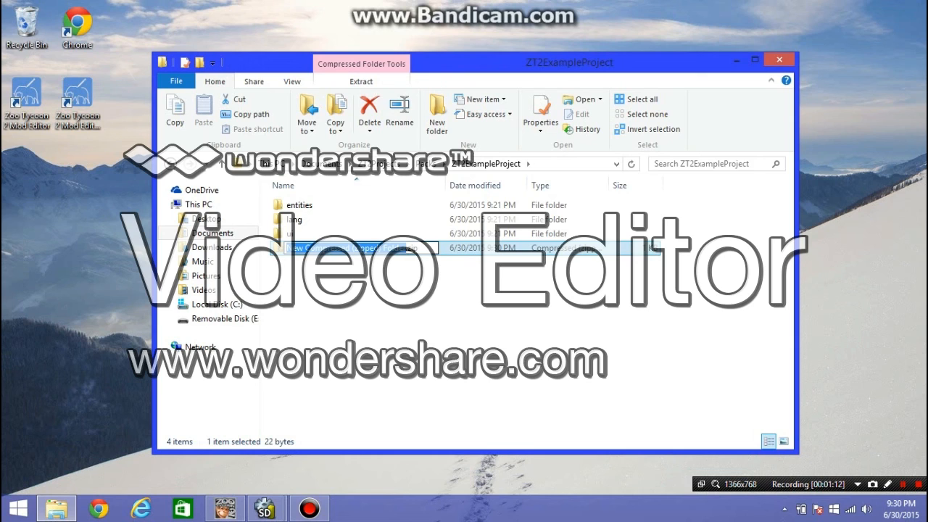
key("BackSpace")
type("ZT2")
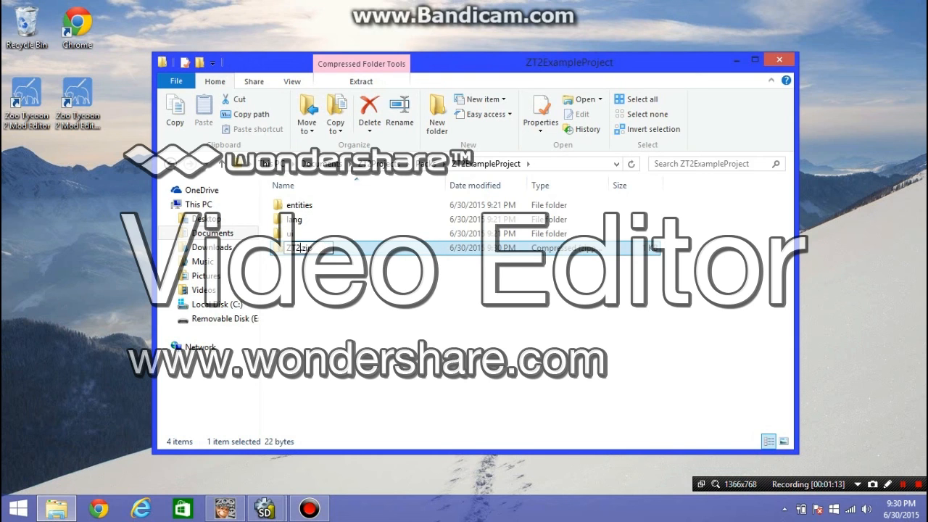
type("Exampl")
type("e")
type("Project")
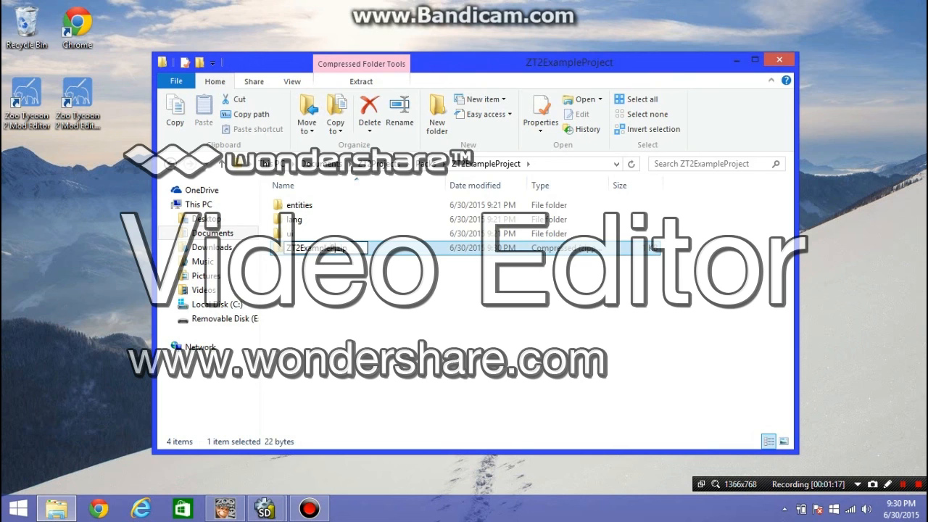
key("Return")
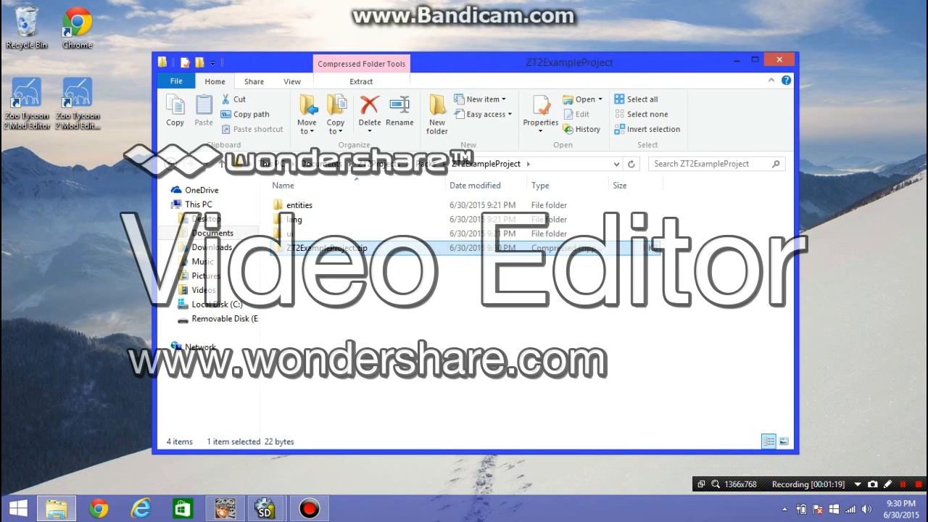
Rename the zipped folder to ZT2ExampleProject.z2f and accept the file extension change.
right_click(309, 248)
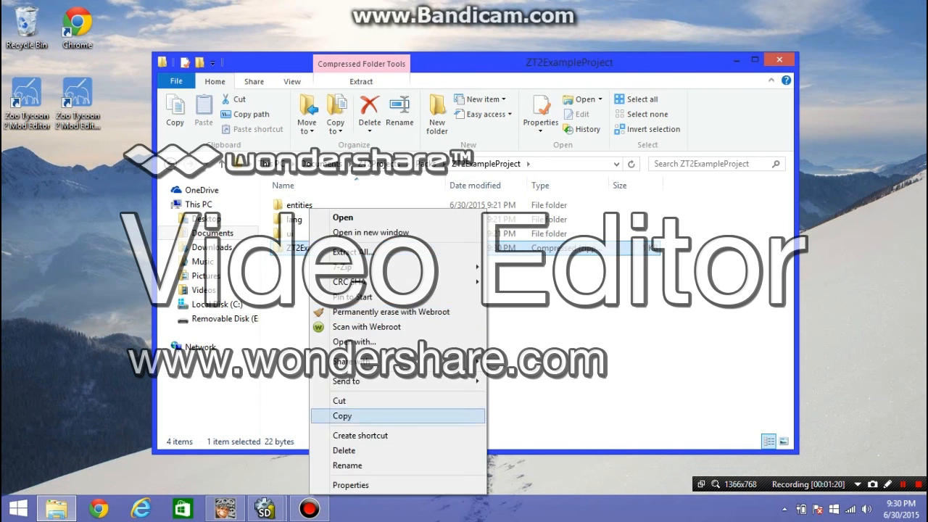
left_click(348, 465)
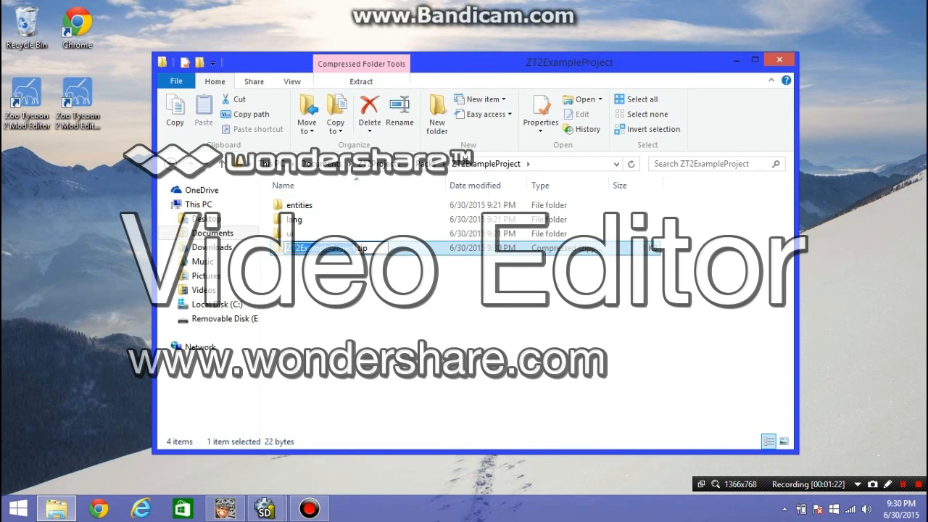
key("BackSpace")
key("BackSpace")
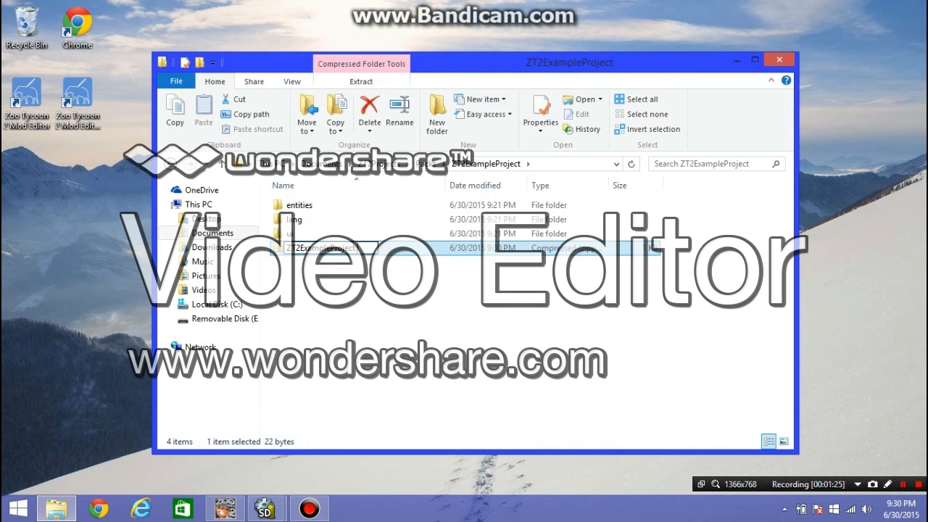
type("zt2")
key("BackSpace")
key("Return")
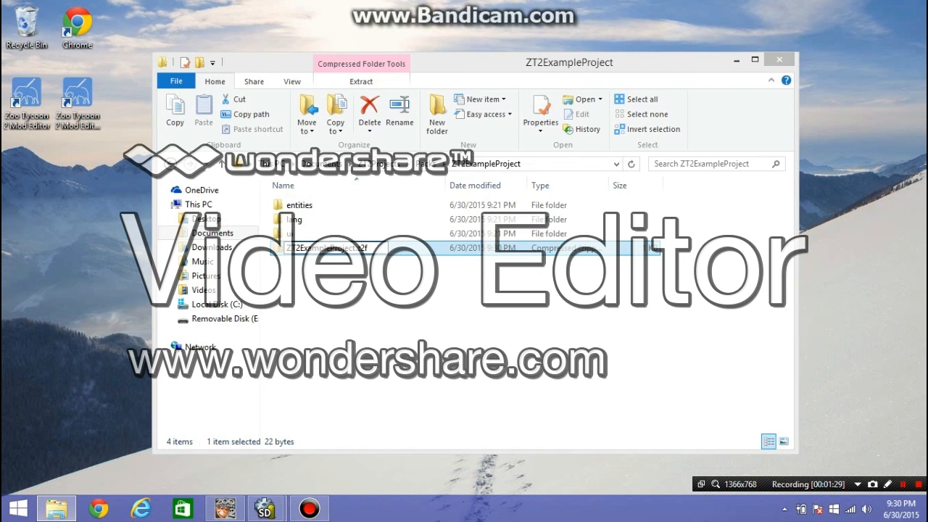
key("Return")
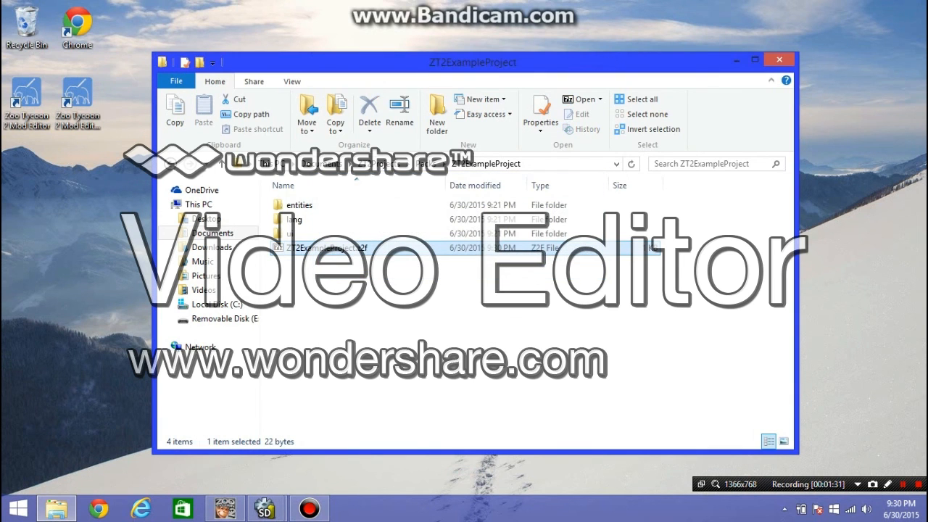
Open the ZT2ExampleProject.z2f archive in 7-Zip, copy the entities, lang and ui folders into it, and close the archive.
key("Return")
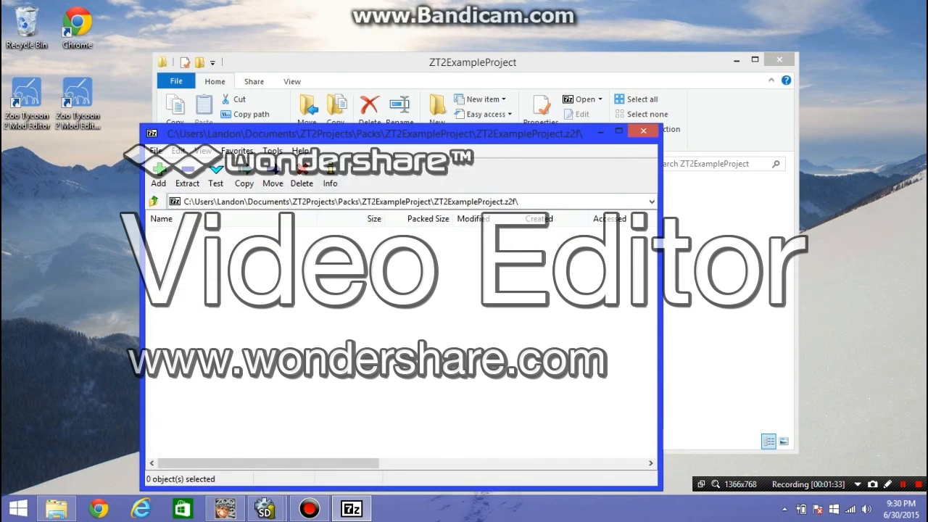
left_click(326, 205)
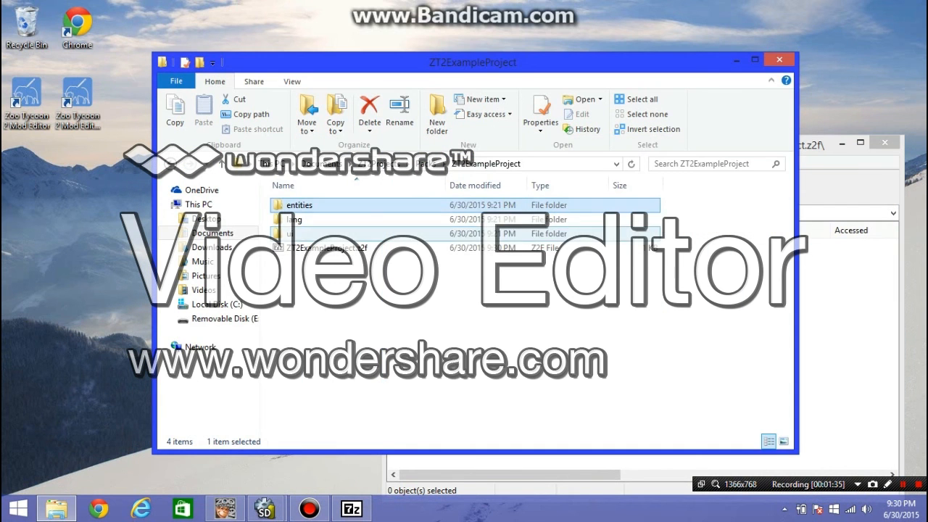
left_click(326, 233, "shift")
left_click_drag(326, 234, 834, 282)
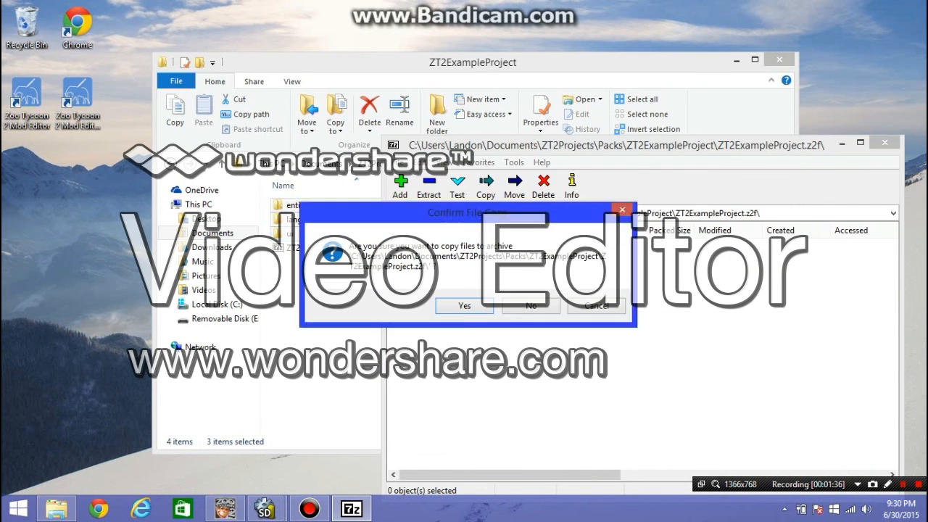
left_click(465, 306)
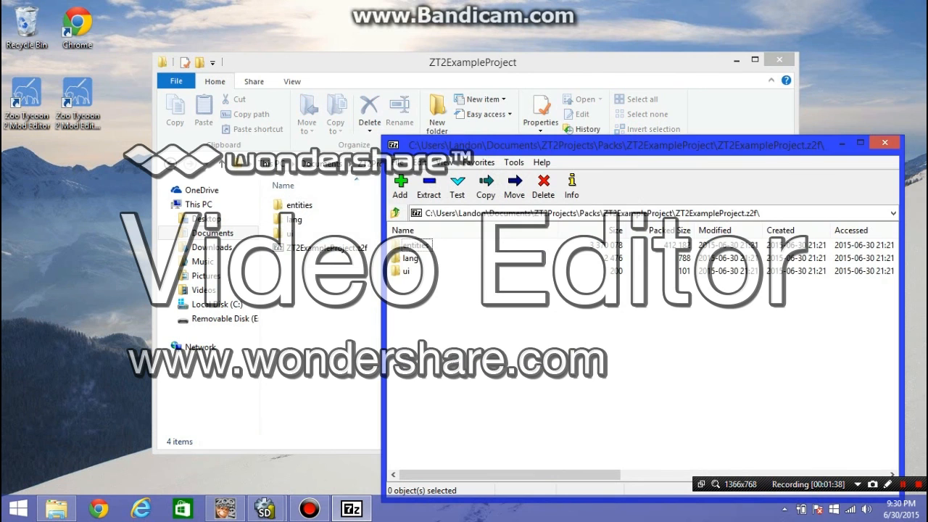
left_click(884, 142)
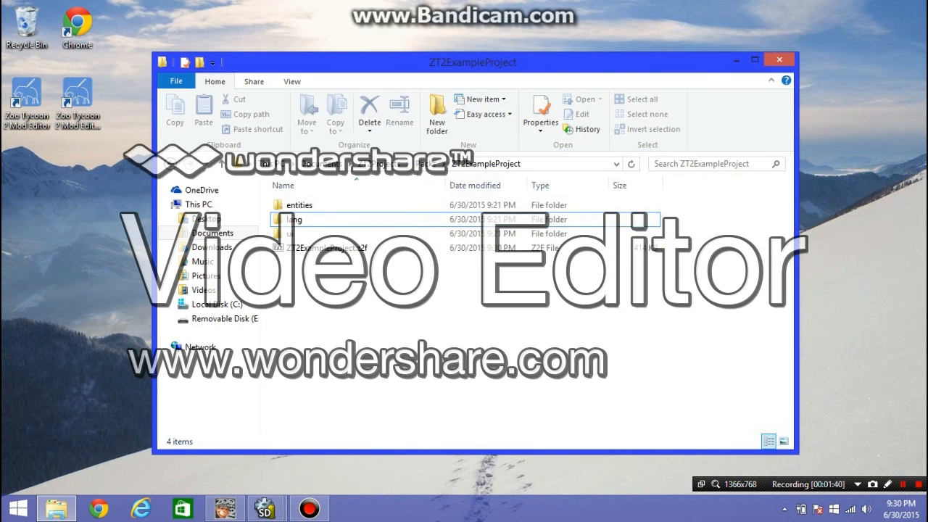
Move ZT2ExampleProject.z2f up into the Packs folder and open that folder.
left_click_drag(533, 248, 429, 164)
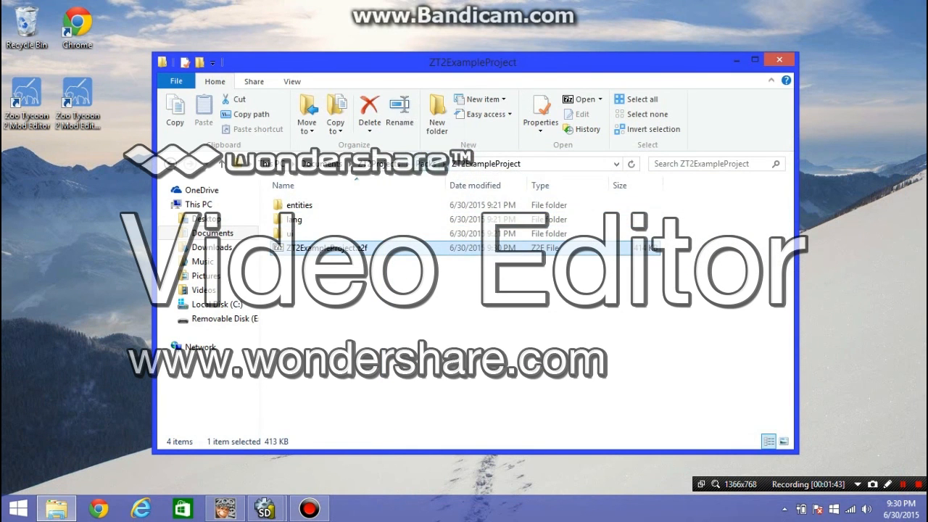
left_click(427, 163)
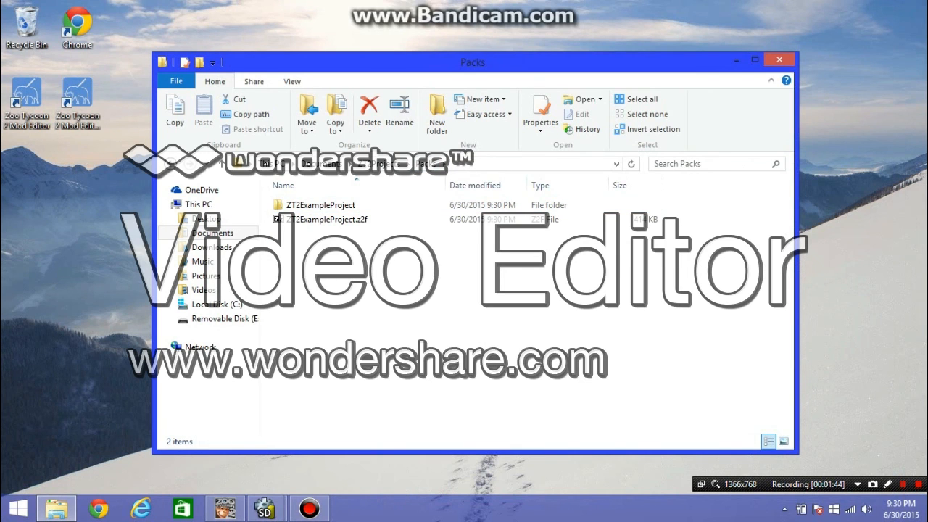
Switch to the Zoo Tycoon 2 mod editor, view the Compress Project window and its project location browser, and close everything without compressing.
double_click(77, 98)
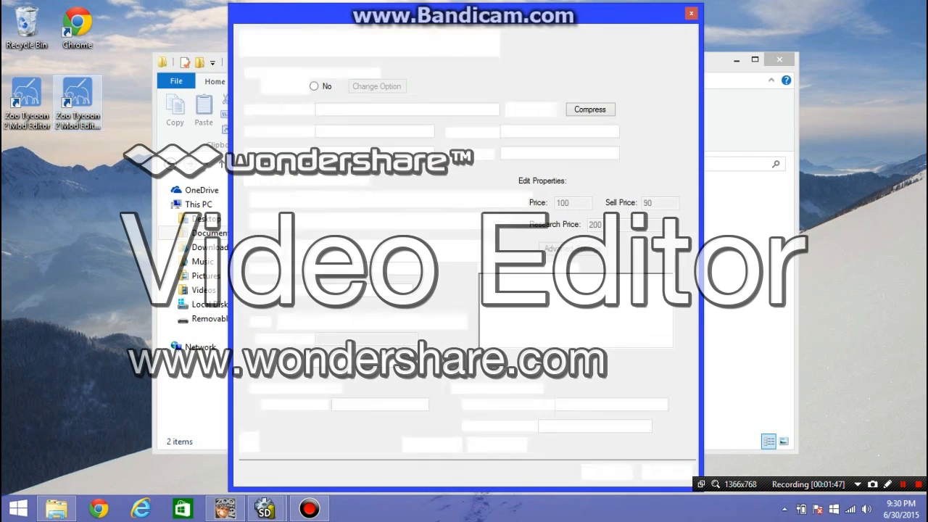
left_click(590, 109)
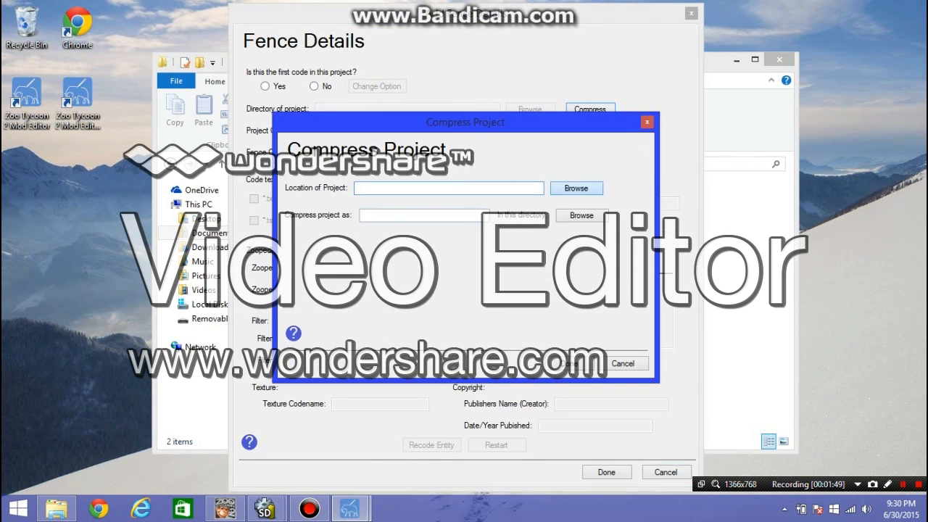
left_click(576, 188)
left_click(668, 483)
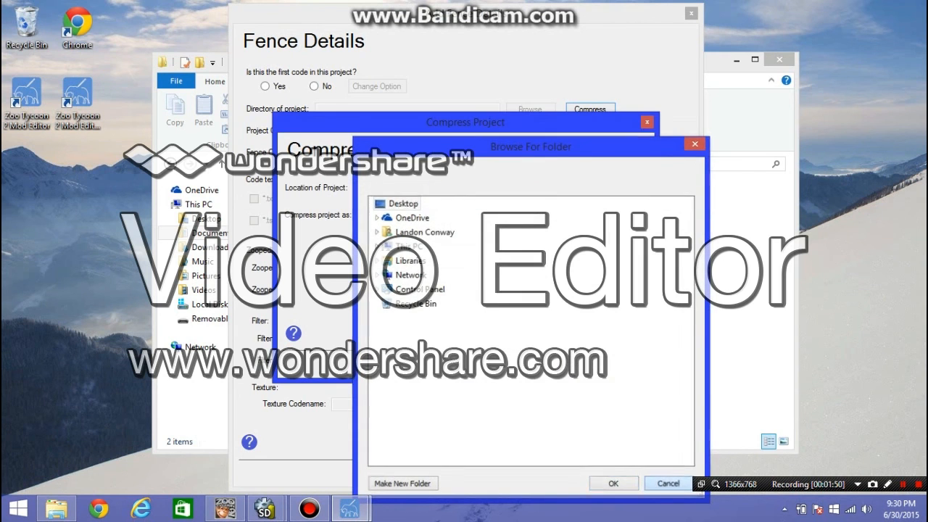
left_click(624, 363)
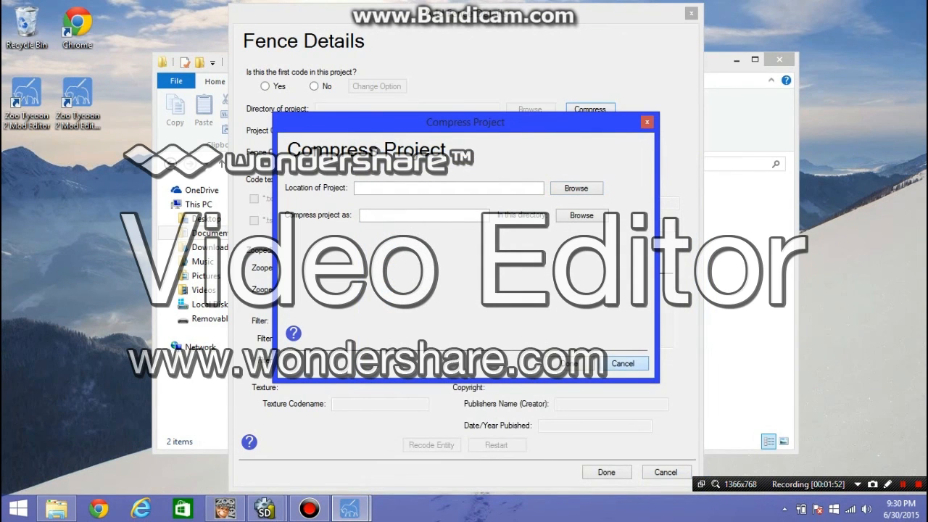
left_click(666, 472)
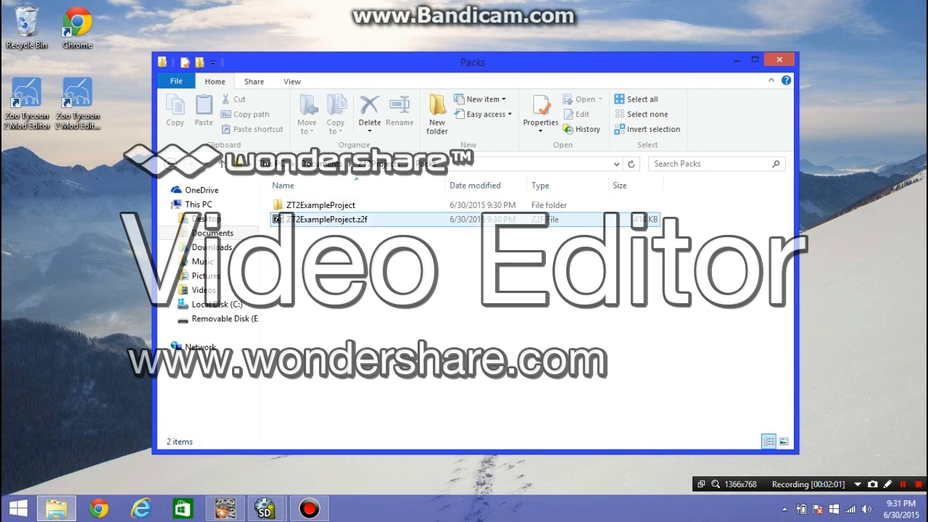
left_click(328, 219)
left_click(377, 304)
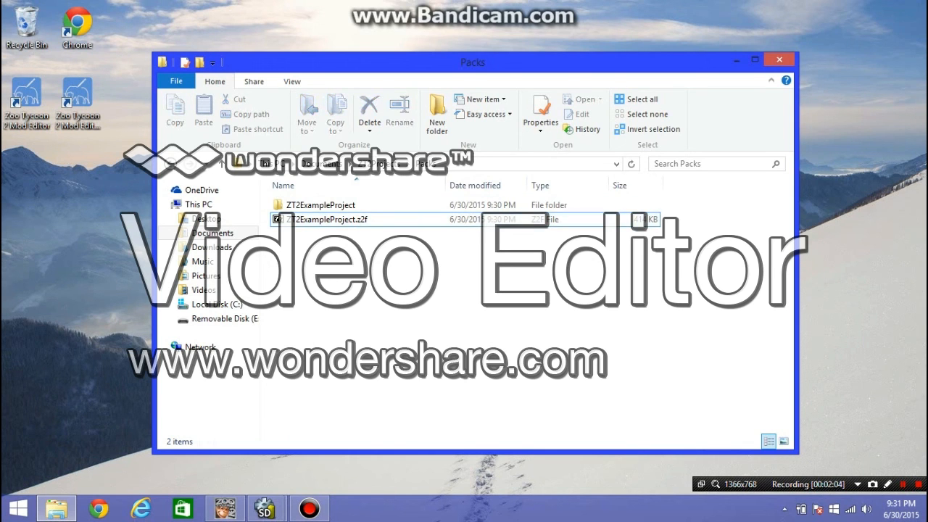